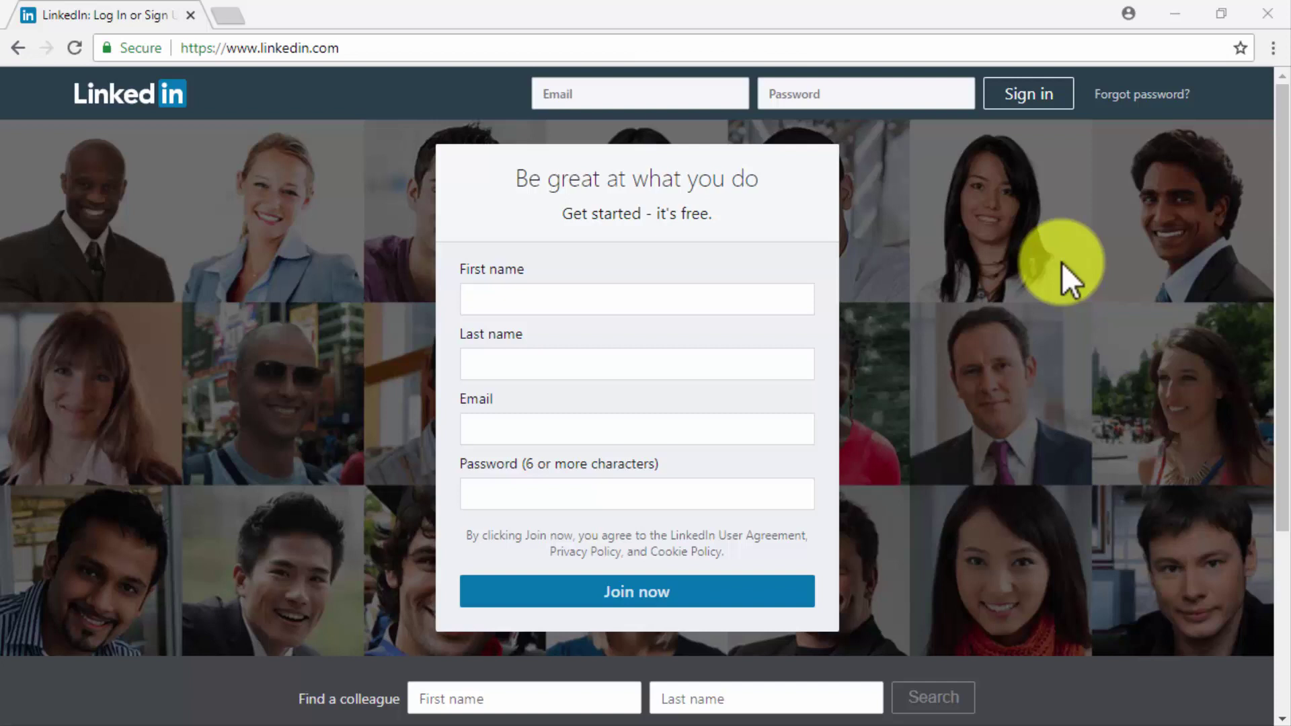
Sign in to LinkedIn with the saved e-mail and the account password.
click(757, 49)
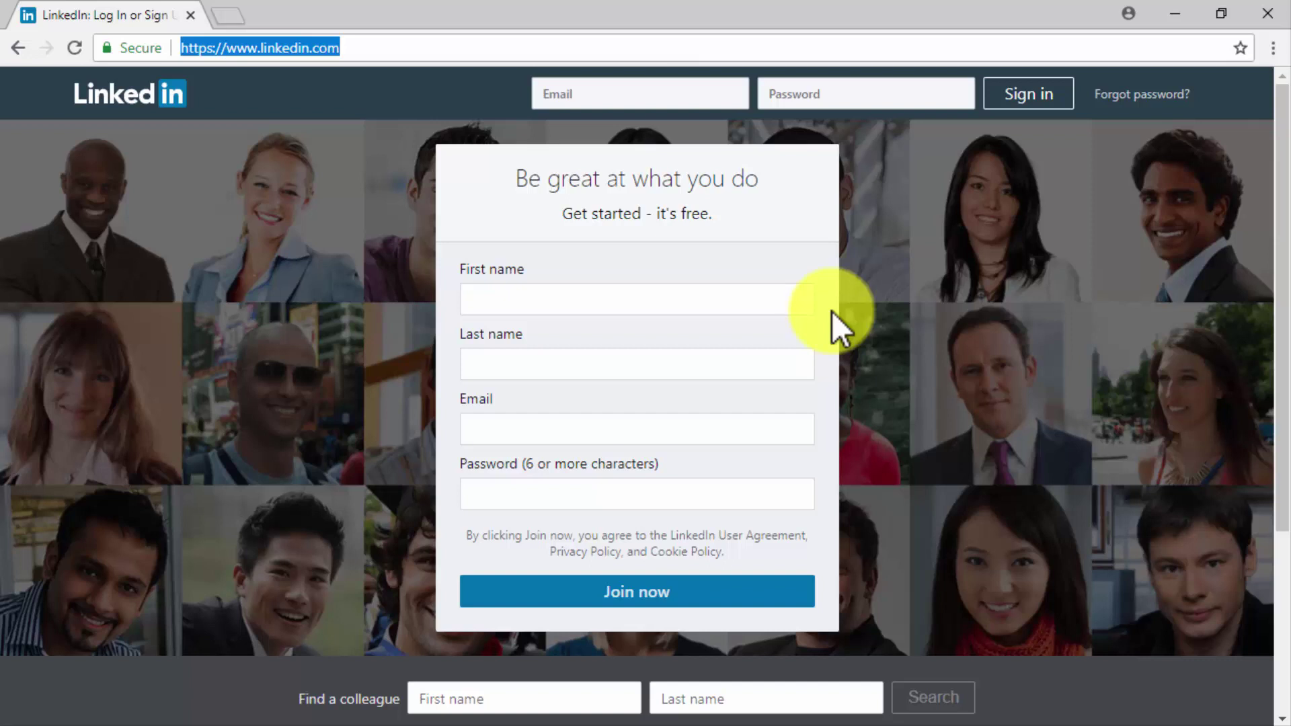
click(722, 99)
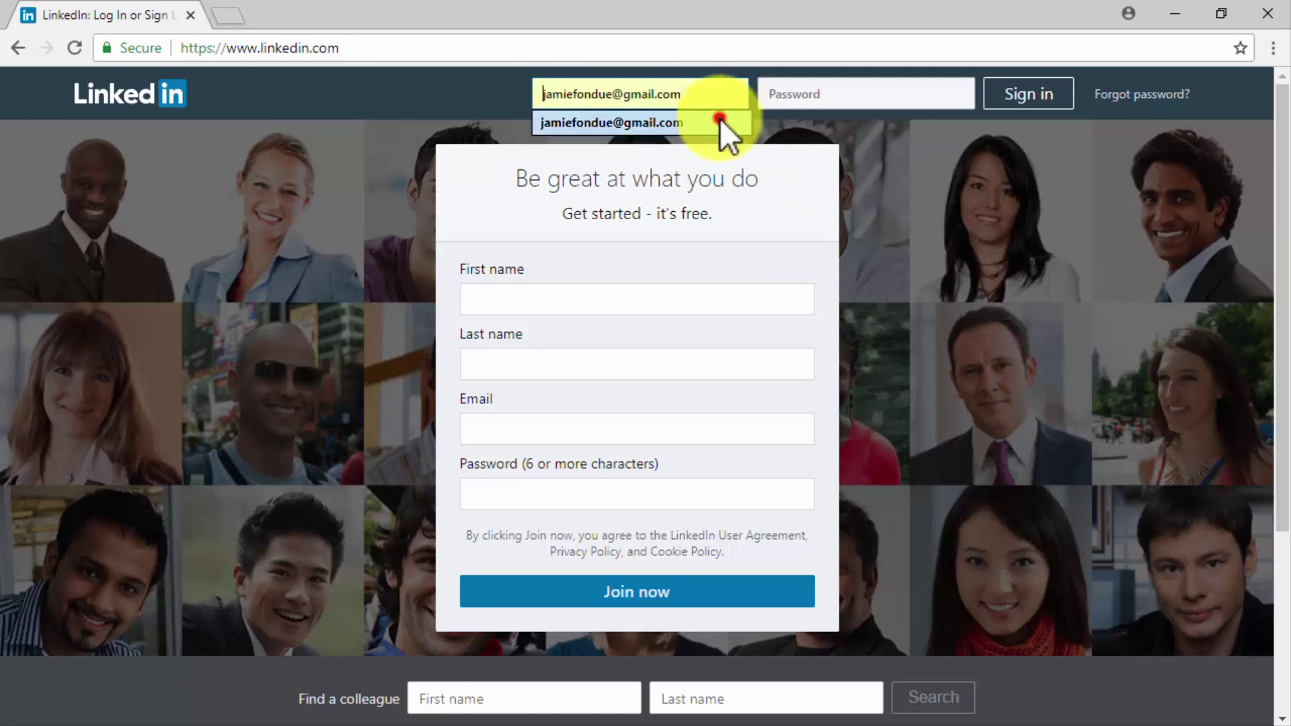
click(724, 121)
click(794, 101)
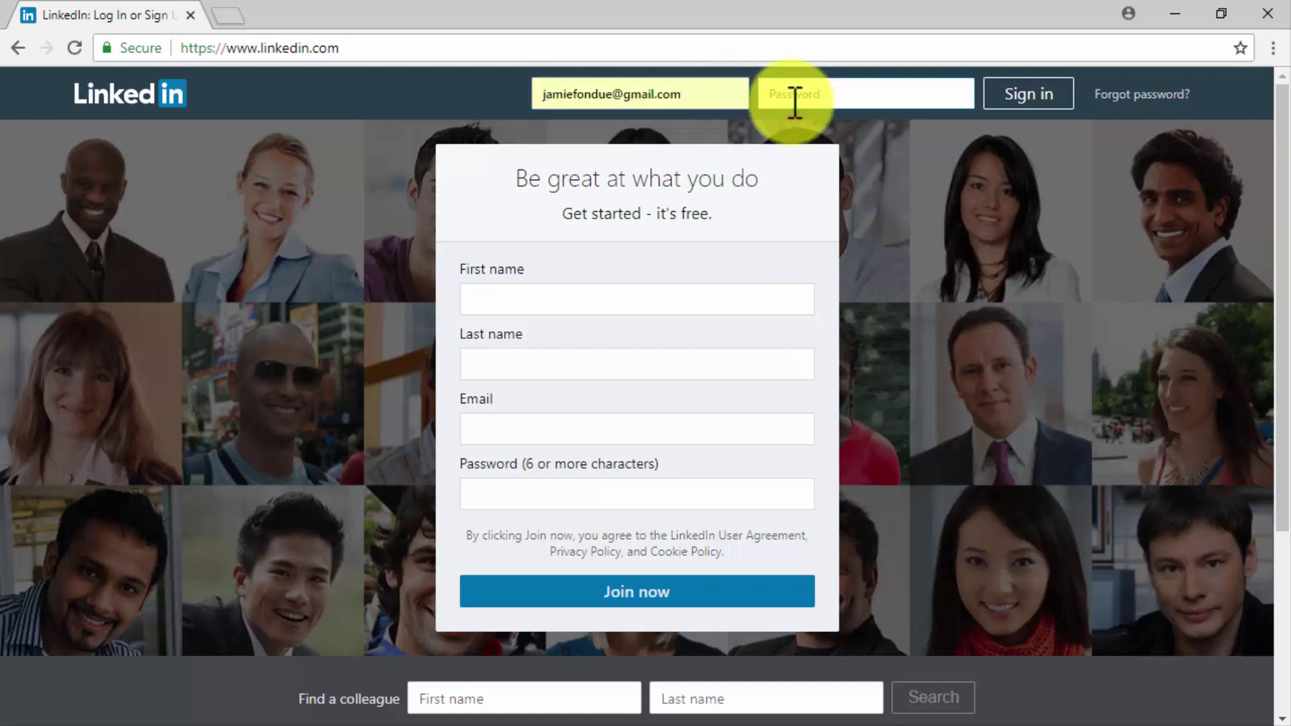
key(ctrl+v)
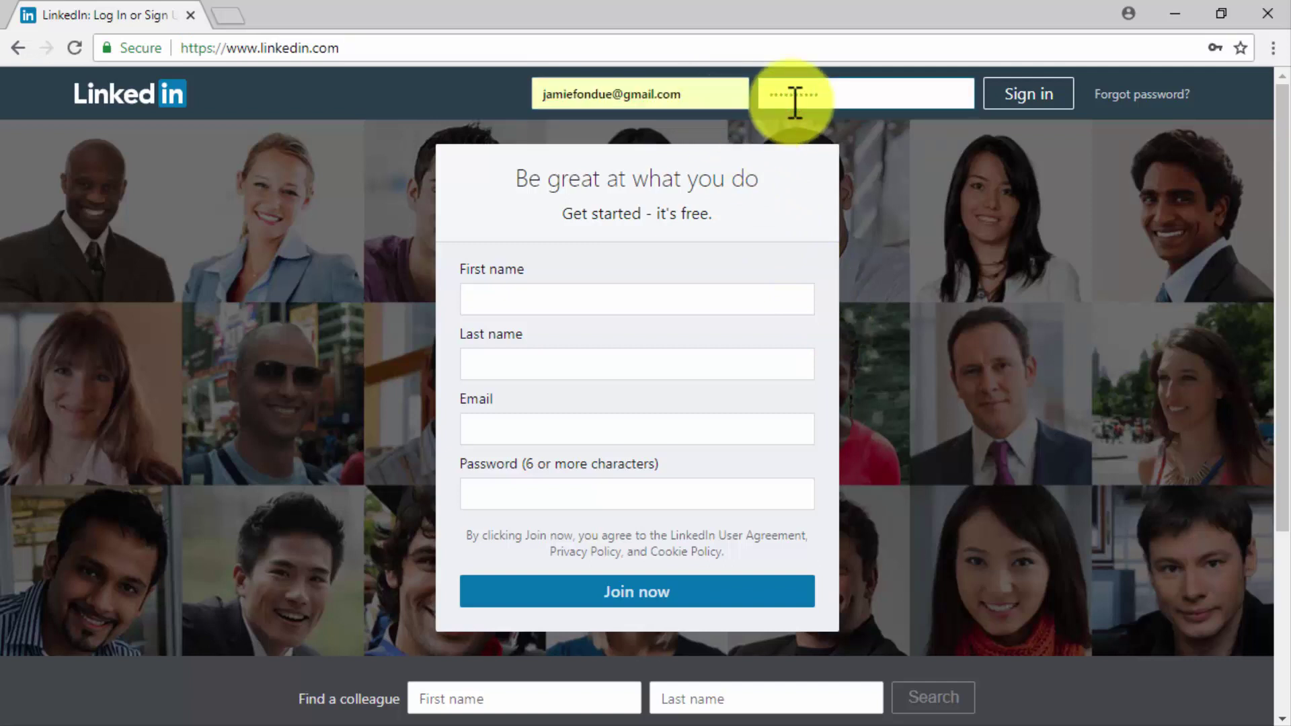
click(990, 102)
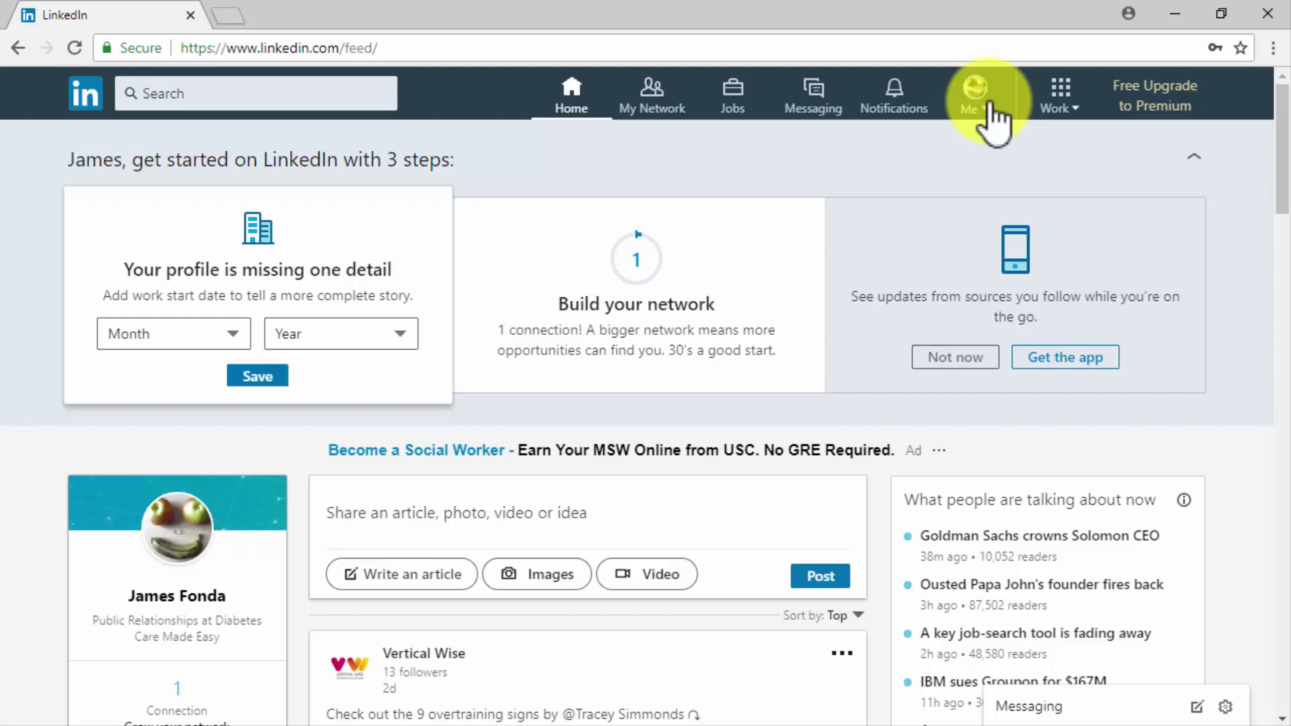
Start a new article draft in its own tab, then return to the feed tab.
click(415, 515)
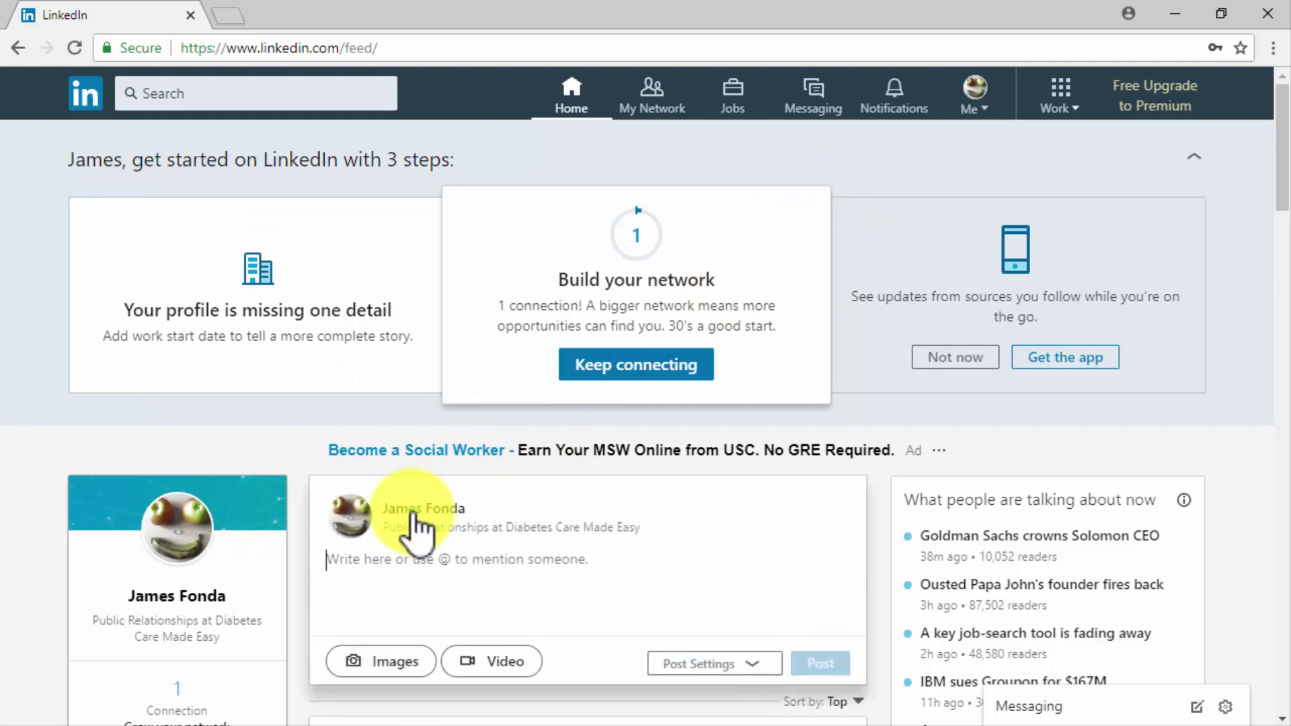
click(304, 579)
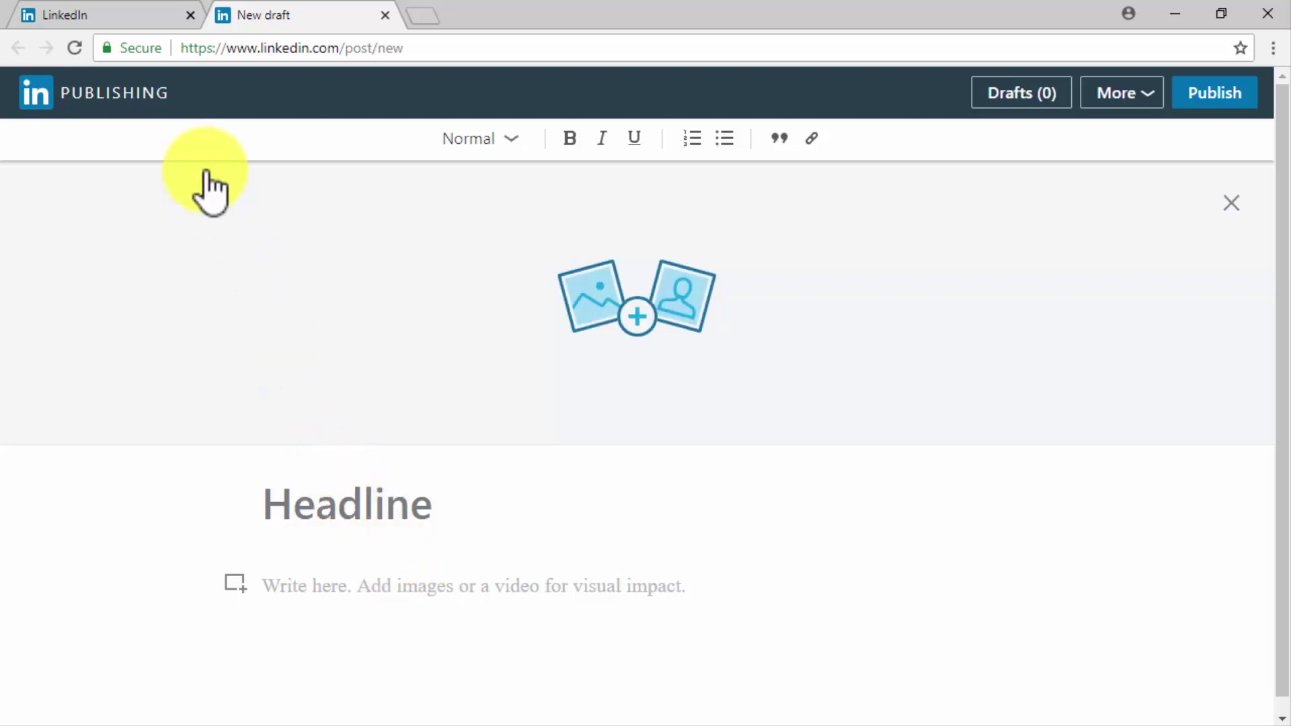
click(127, 7)
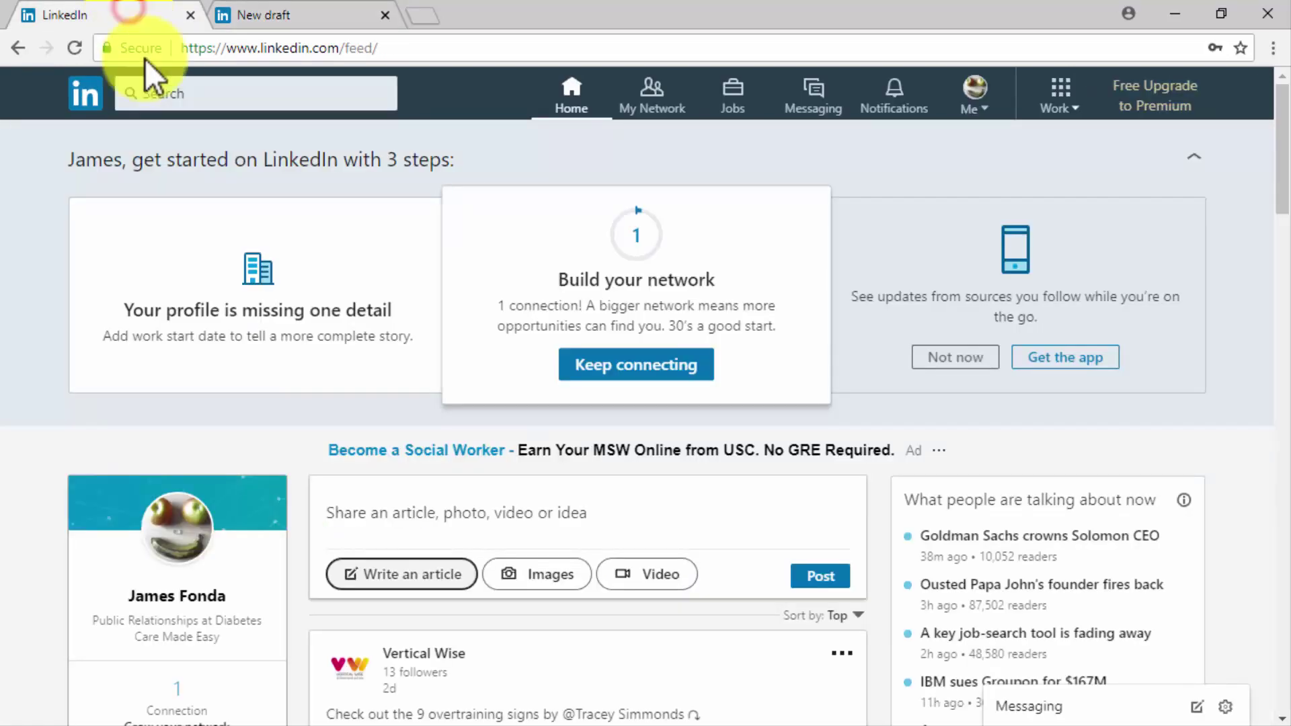
Try the Image and Video share options, cancel both, and open the new-post composer.
click(530, 572)
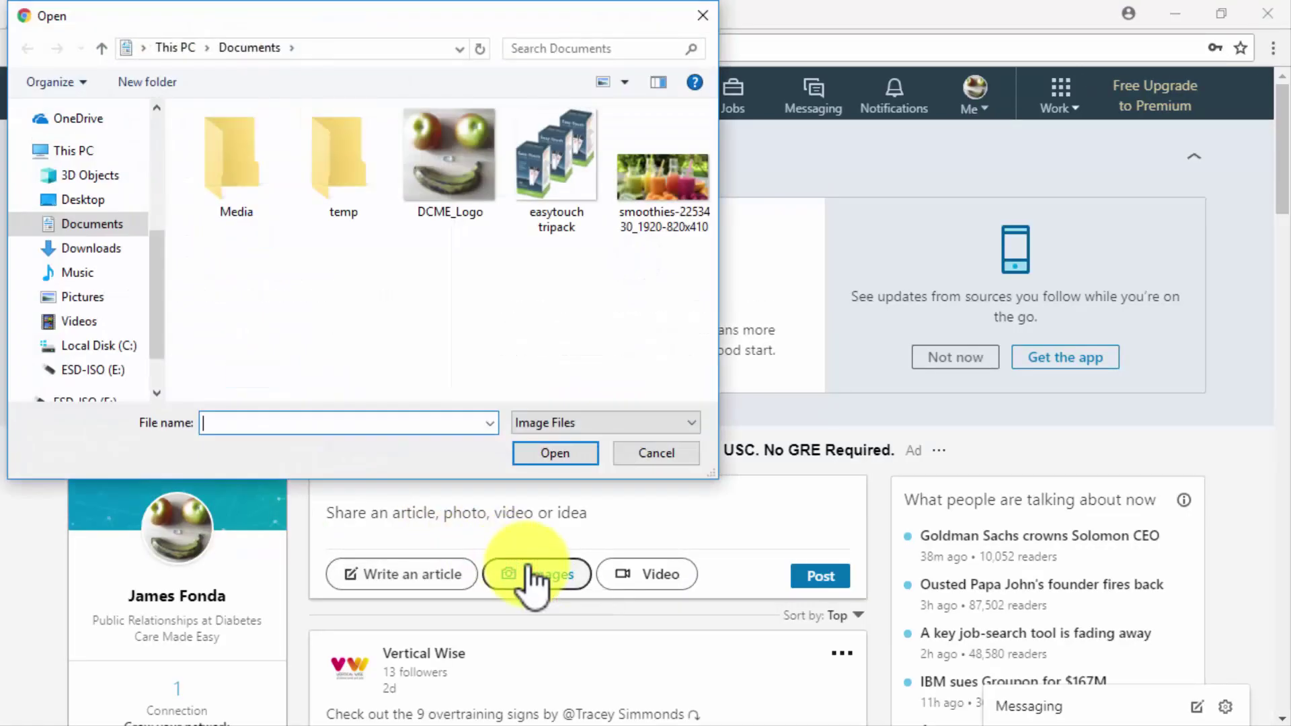
click(638, 455)
click(619, 573)
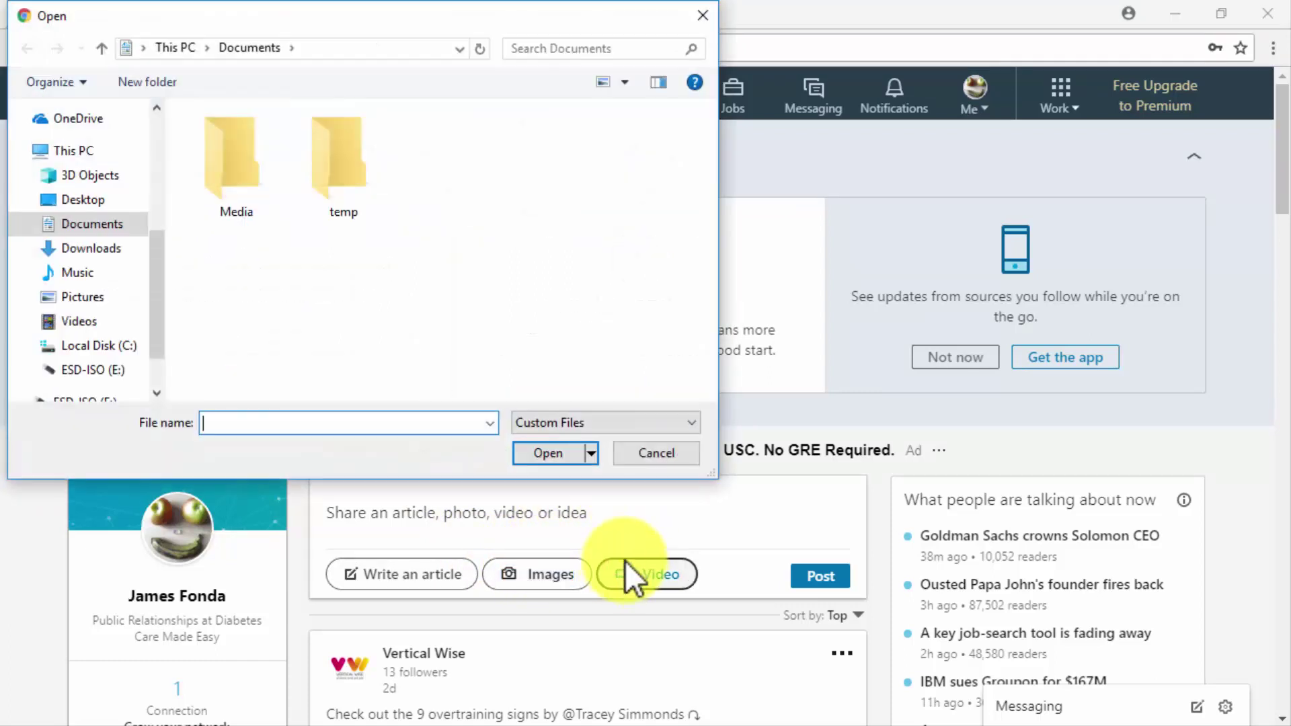
click(663, 459)
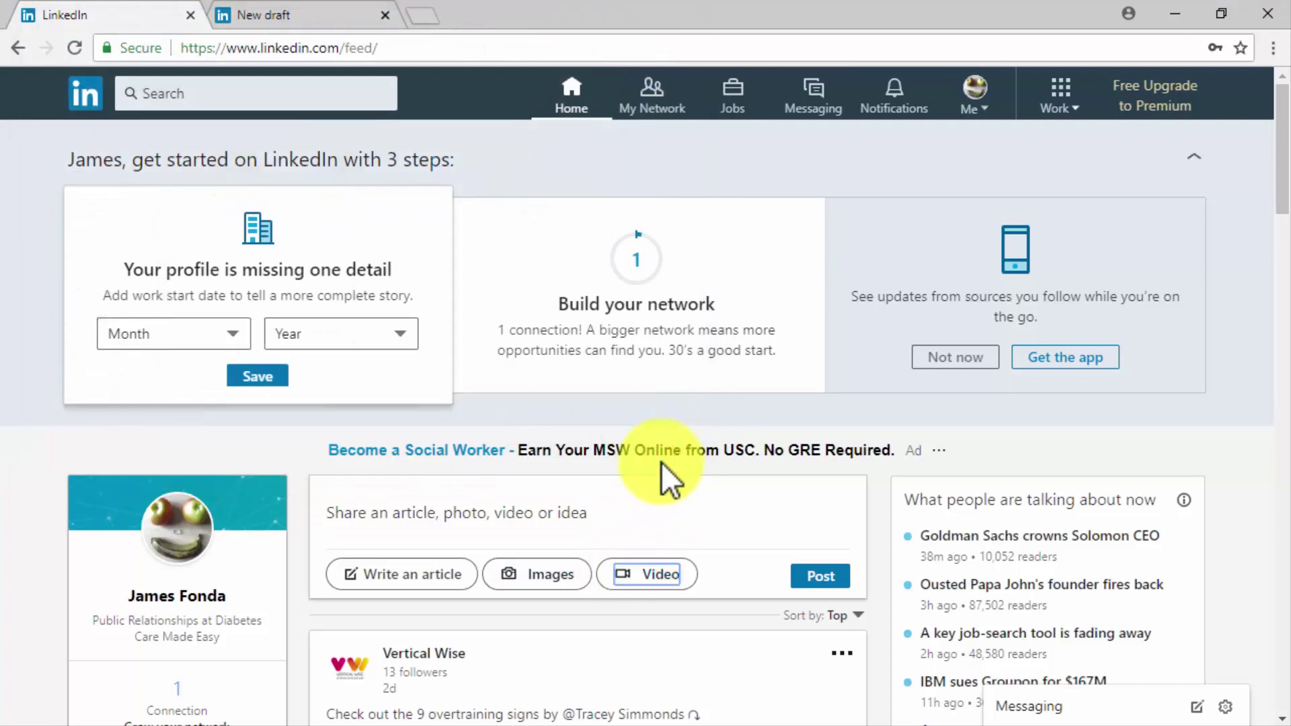
click(596, 511)
Check the post's privacy, close it leaving Public, and expand the Messaging conversation list.
click(721, 665)
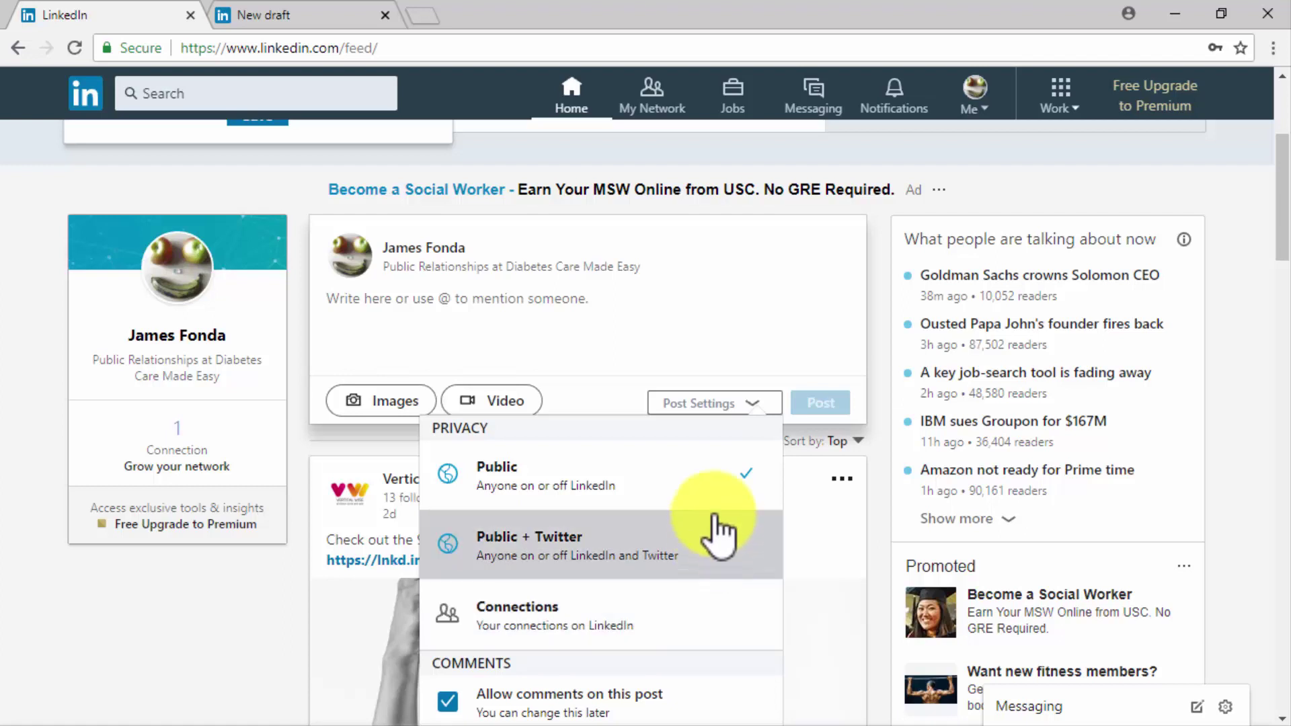
click(716, 409)
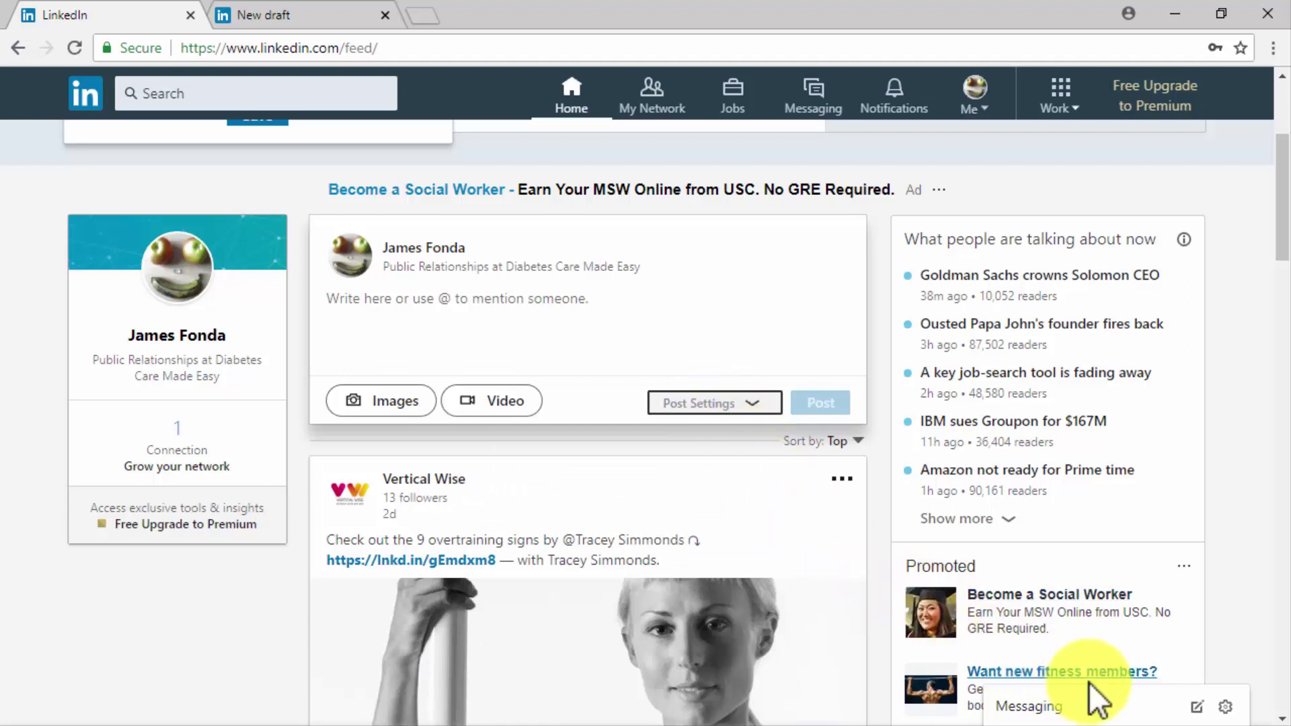
click(1137, 703)
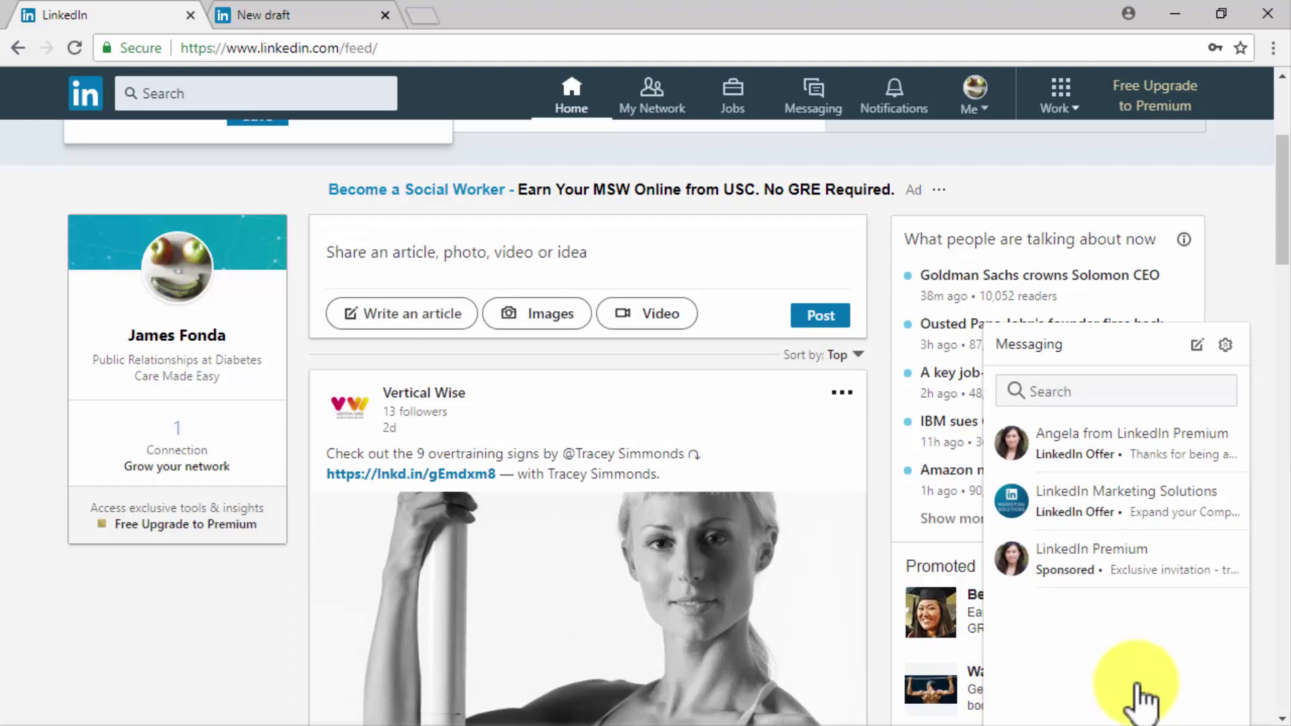
Collapse Messaging and scroll the feed past trending news to the recommended jobs.
click(1134, 351)
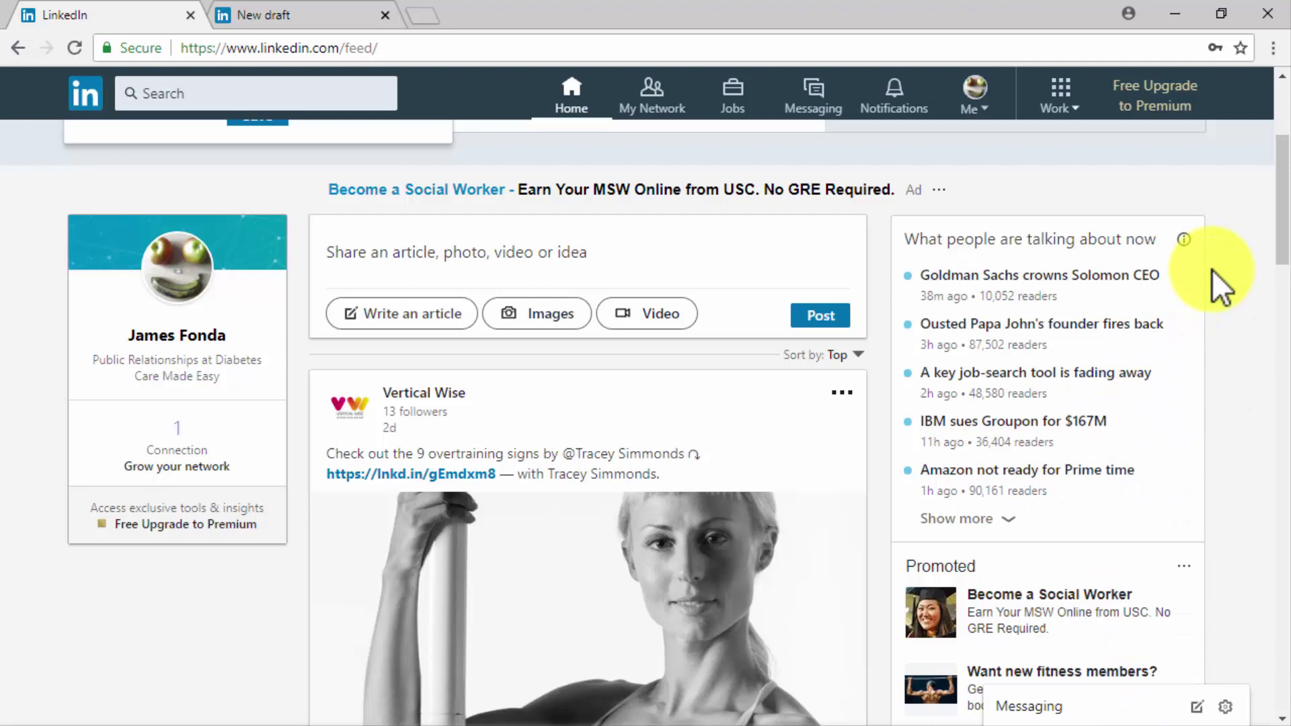
mouse_move(1192, 241)
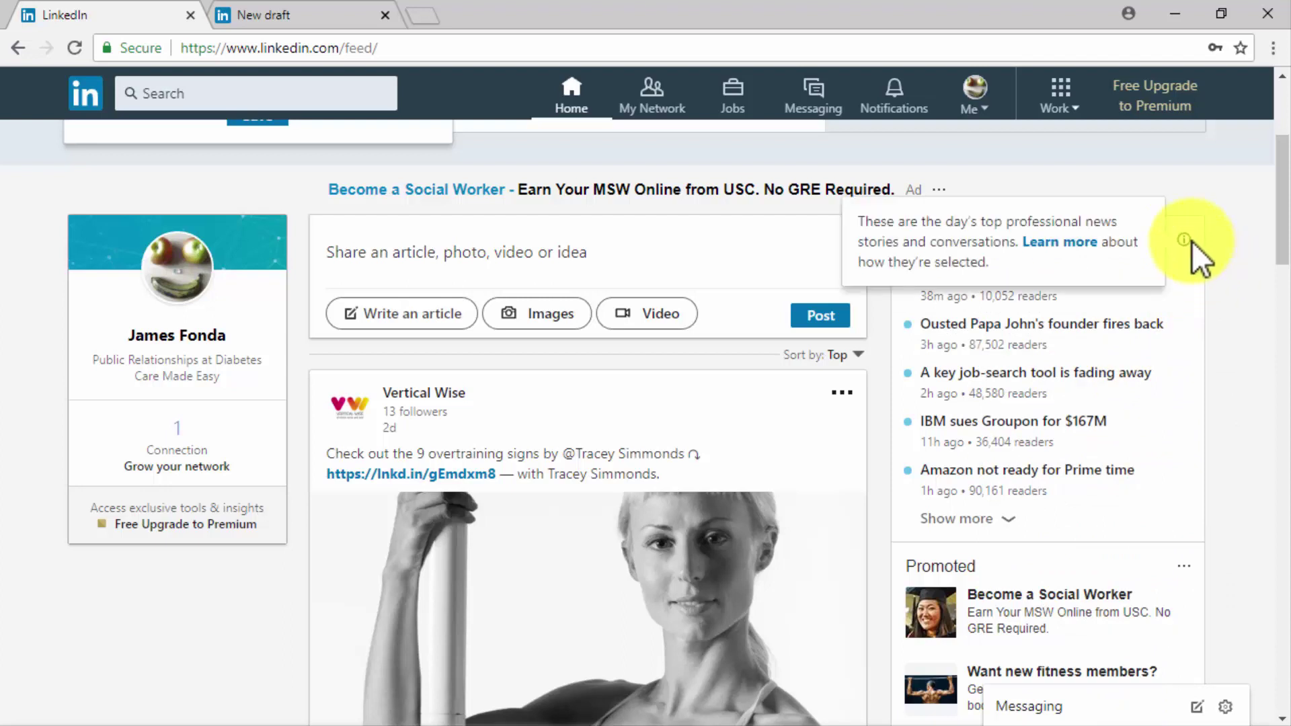
scroll(1257, 447, down, 7)
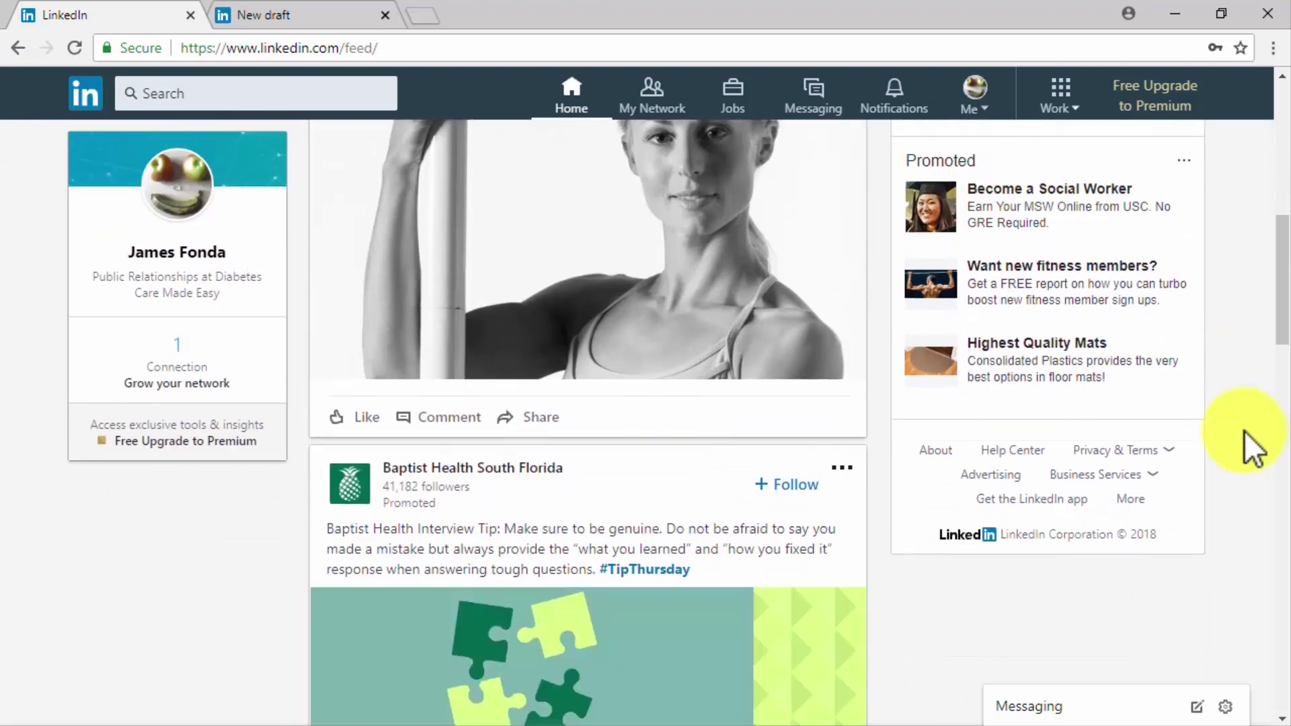
scroll(1201, 464, down, 8)
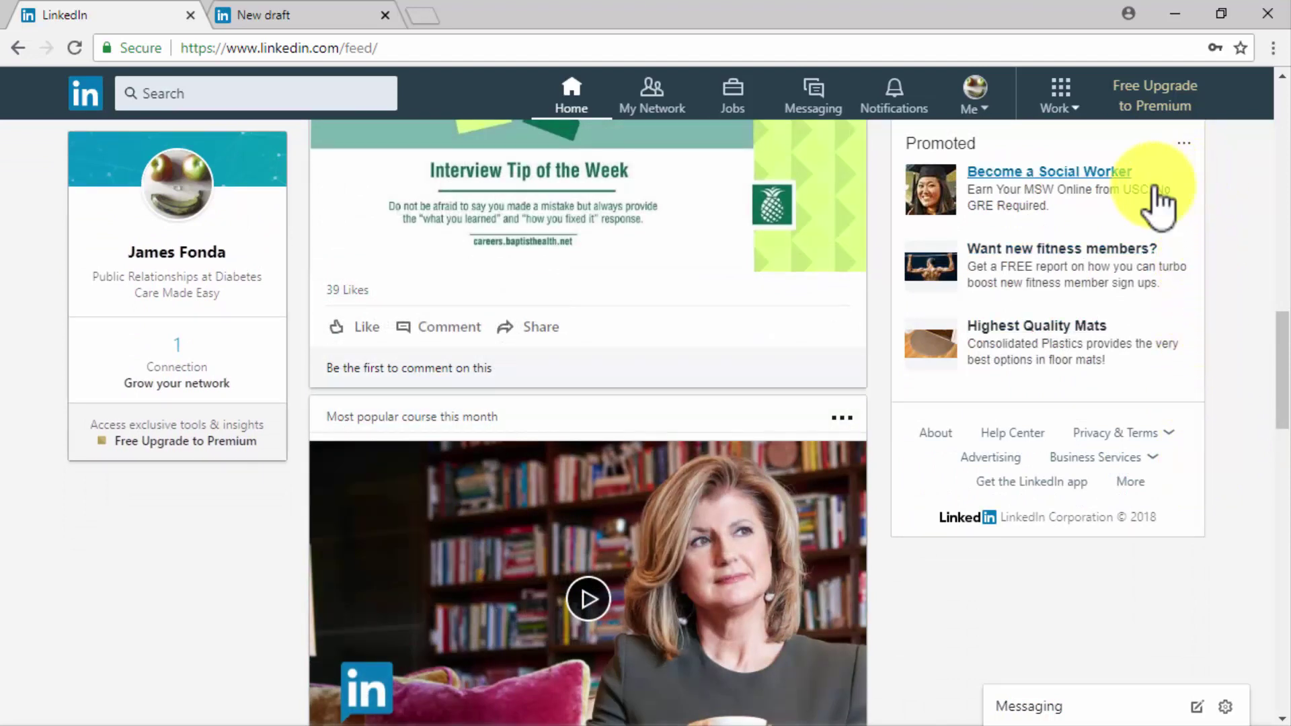
scroll(878, 283, down, 5)
scroll(878, 283, down, 3)
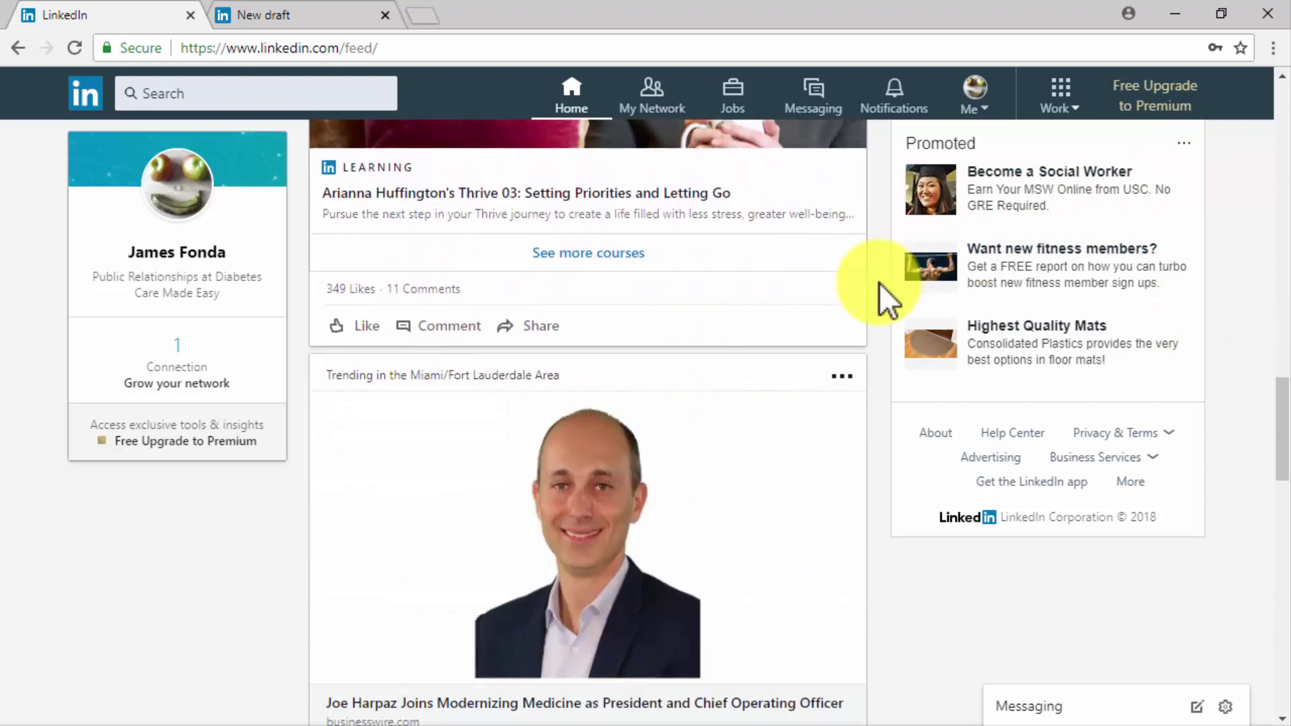
scroll(879, 282, down, 2)
scroll(880, 286, down, 1)
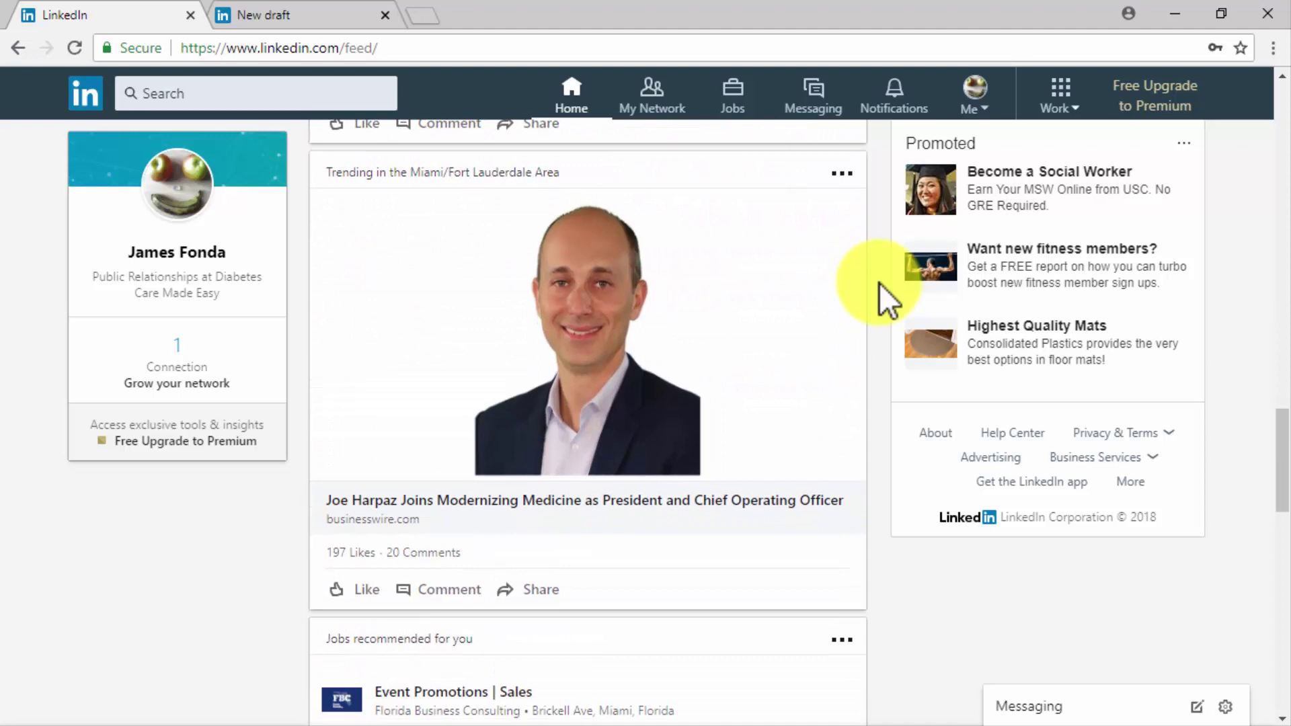
scroll(878, 282, down, 5)
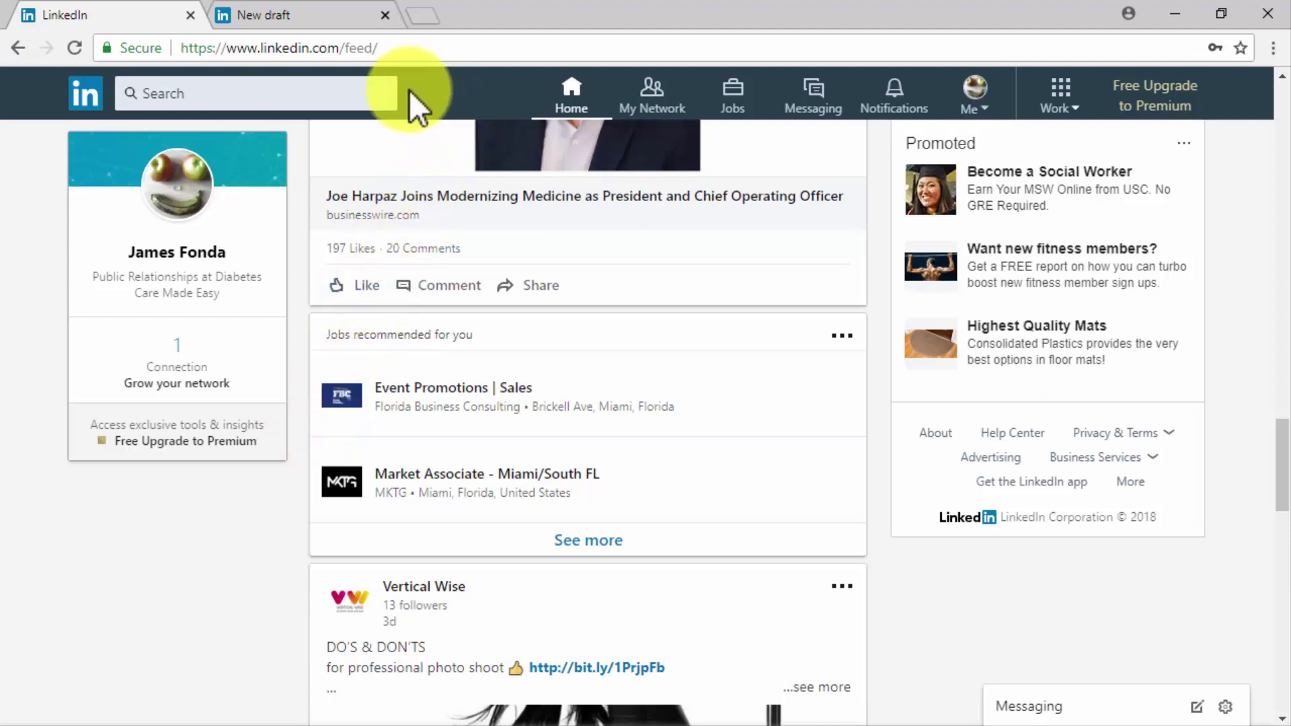
click(342, 91)
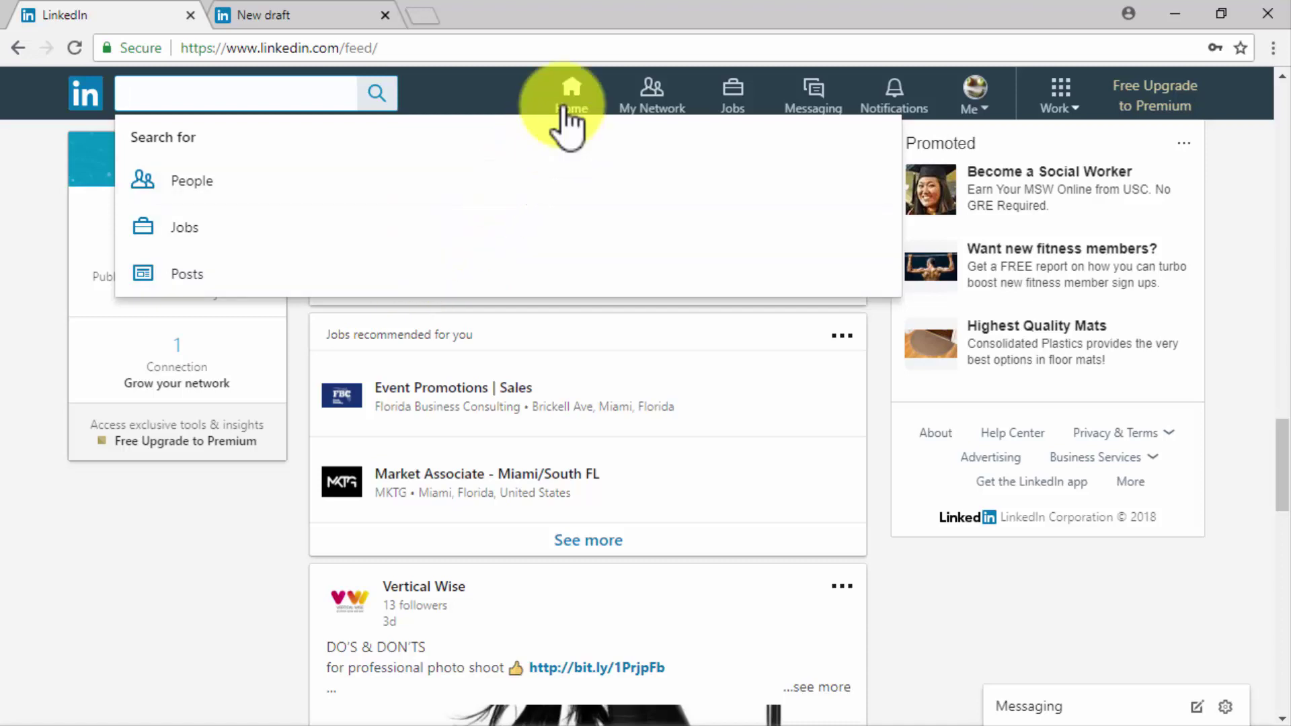
click(566, 105)
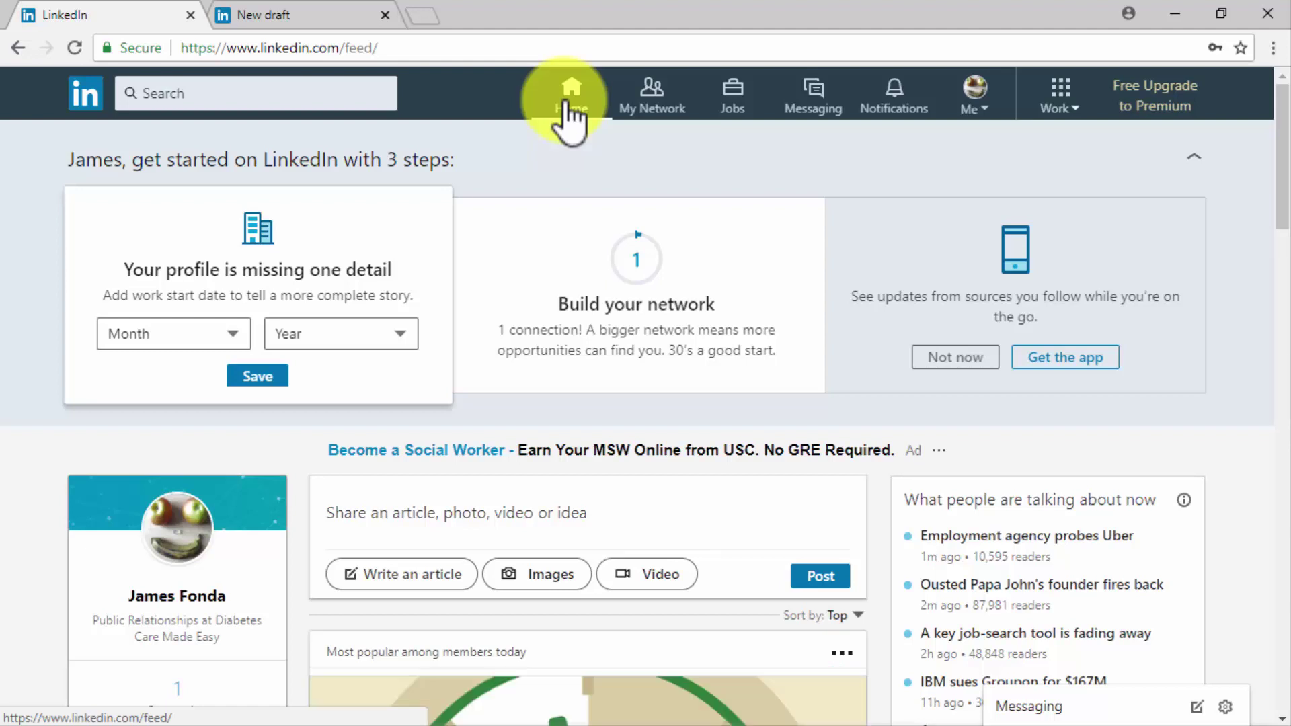
Browse People you may know on My Network, then go to the Jobs page.
click(638, 101)
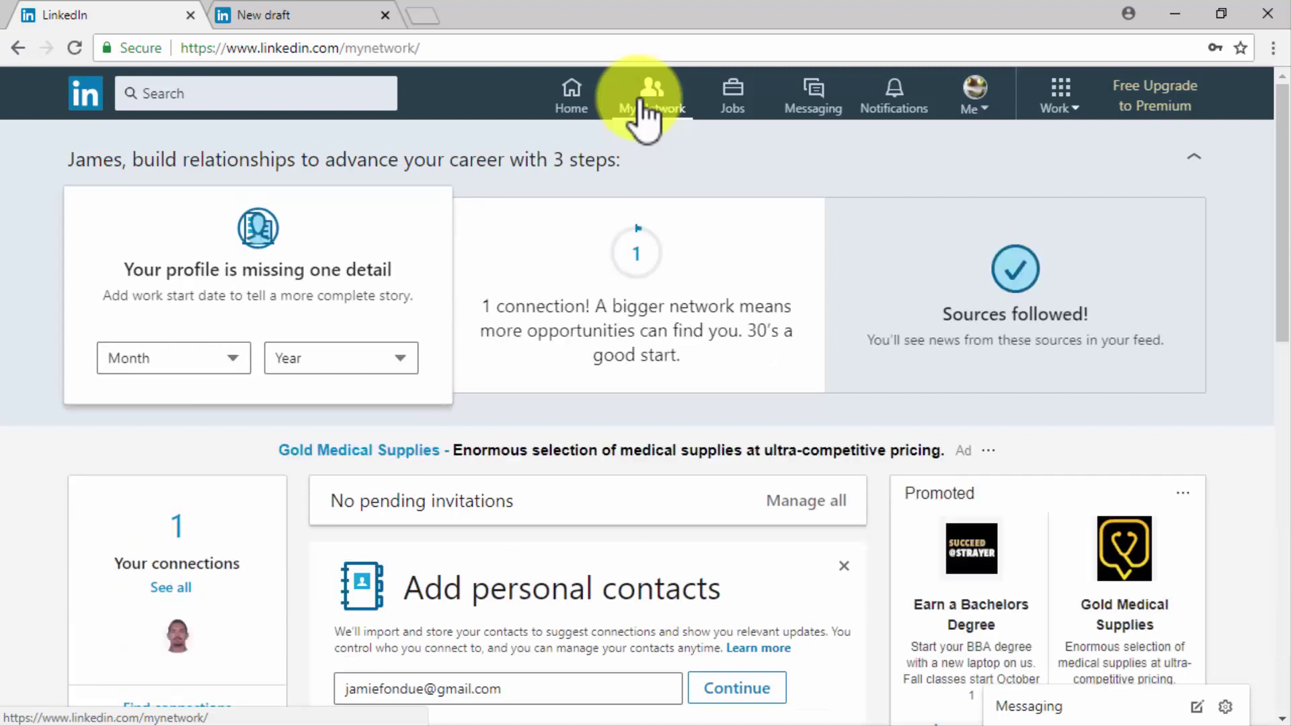
scroll(289, 483, down, 2)
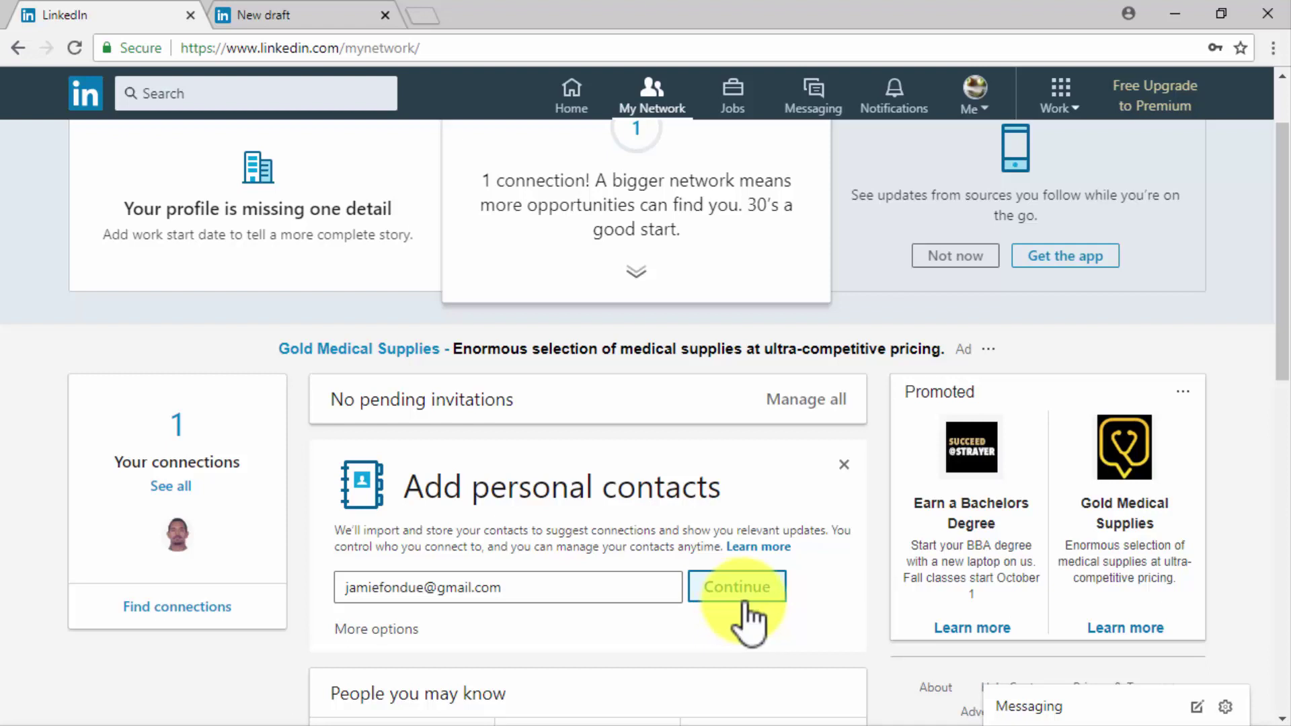
scroll(906, 660, down, 3)
scroll(905, 659, down, 7)
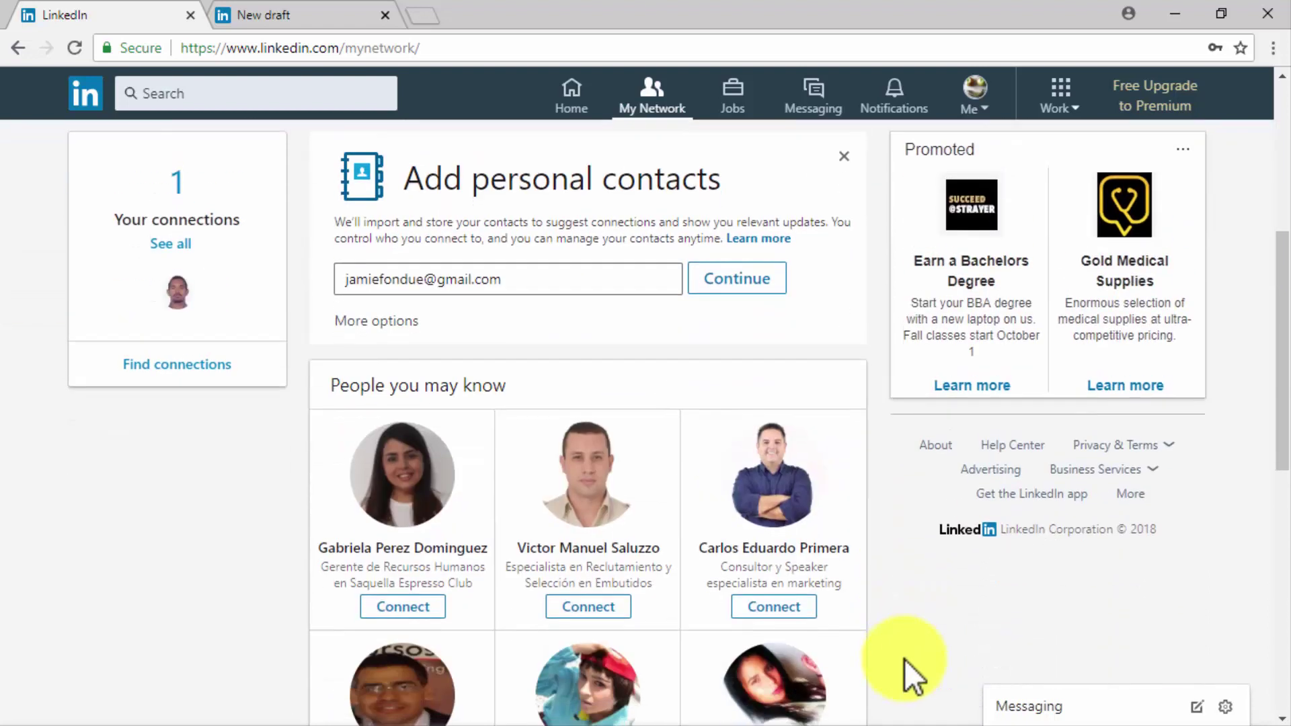
scroll(905, 659, down, 3)
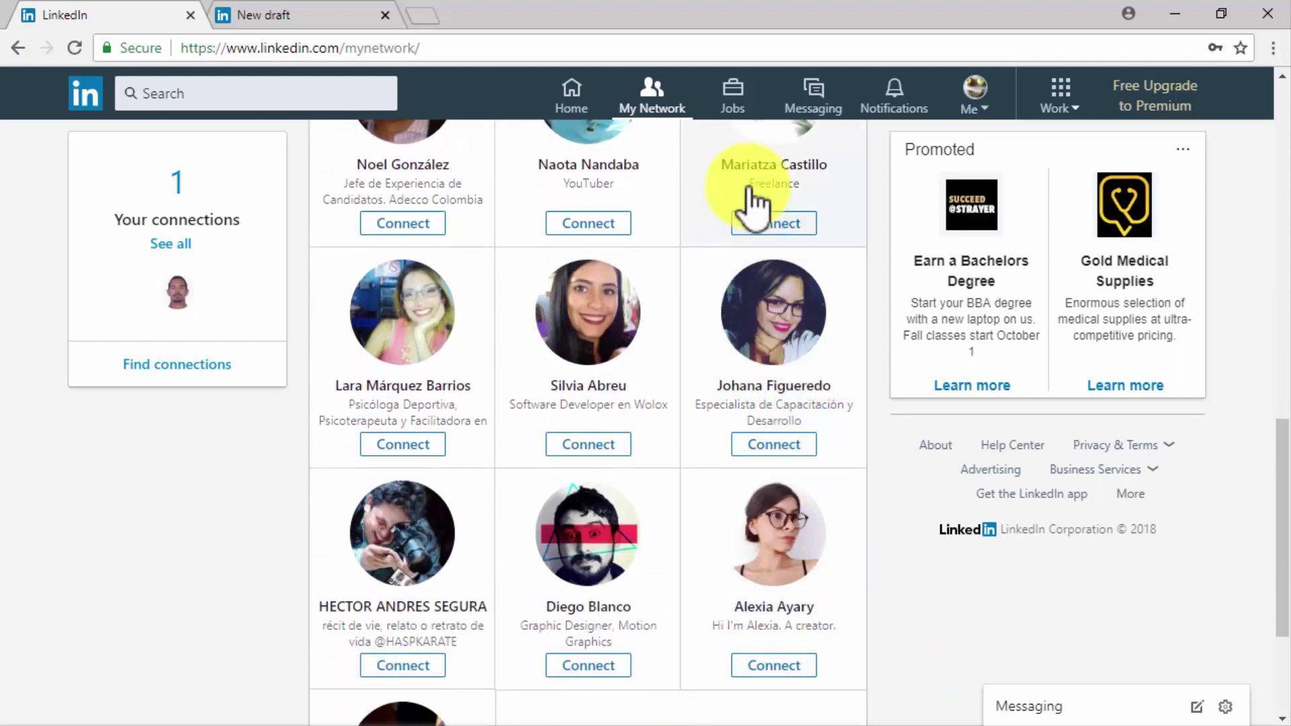
click(735, 102)
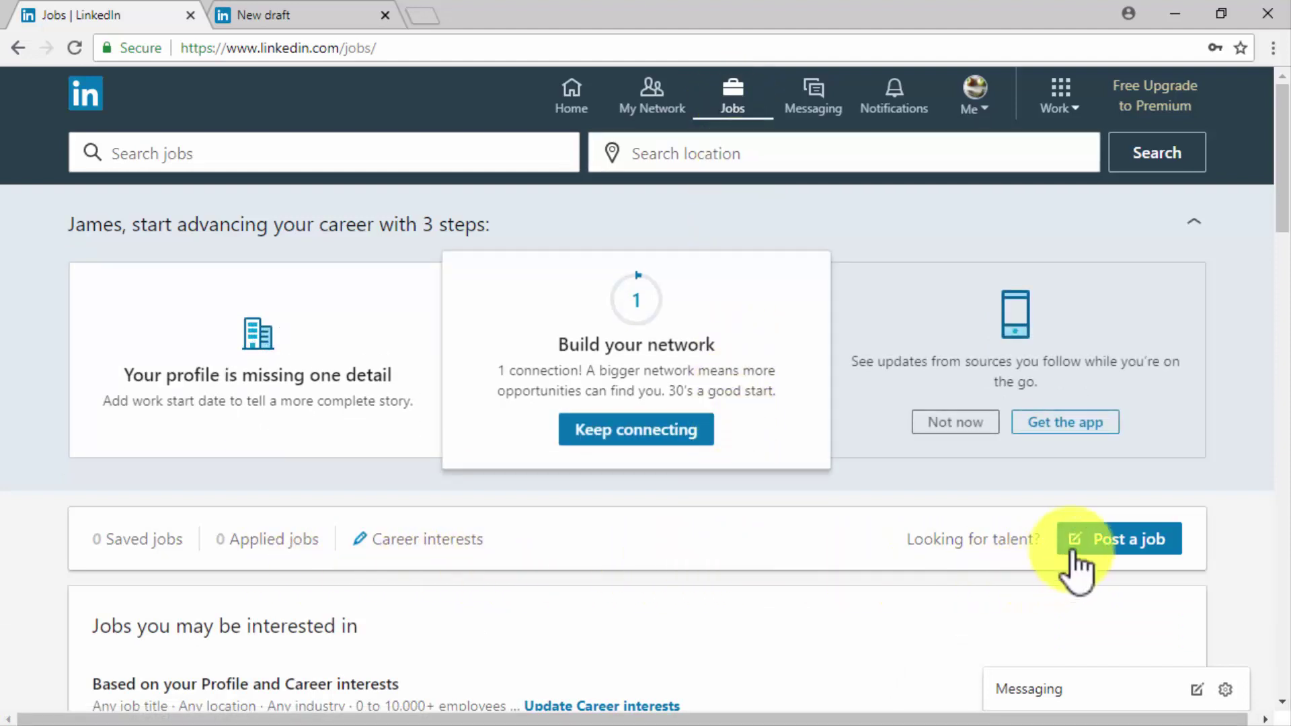
Scroll the recommended Miami-area jobs, then select the job keyword and location search boxes.
scroll(1086, 565, down, 7)
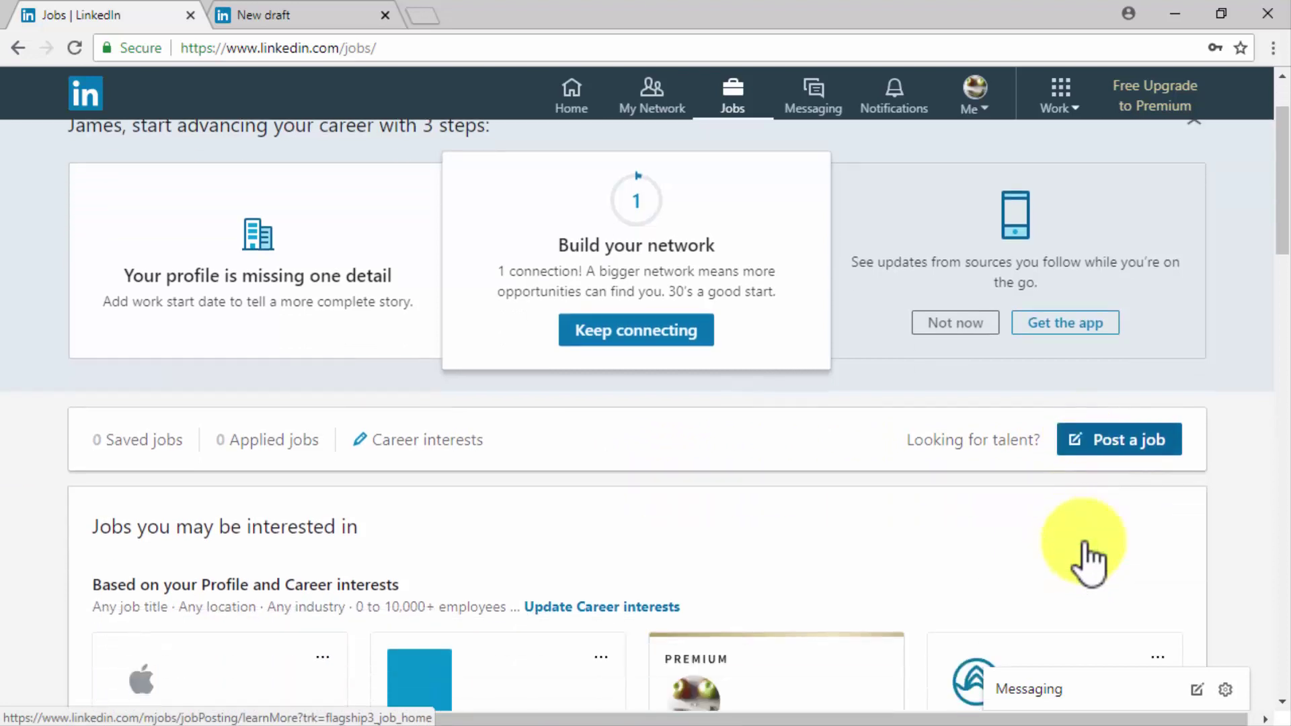
scroll(1084, 545, down, 3)
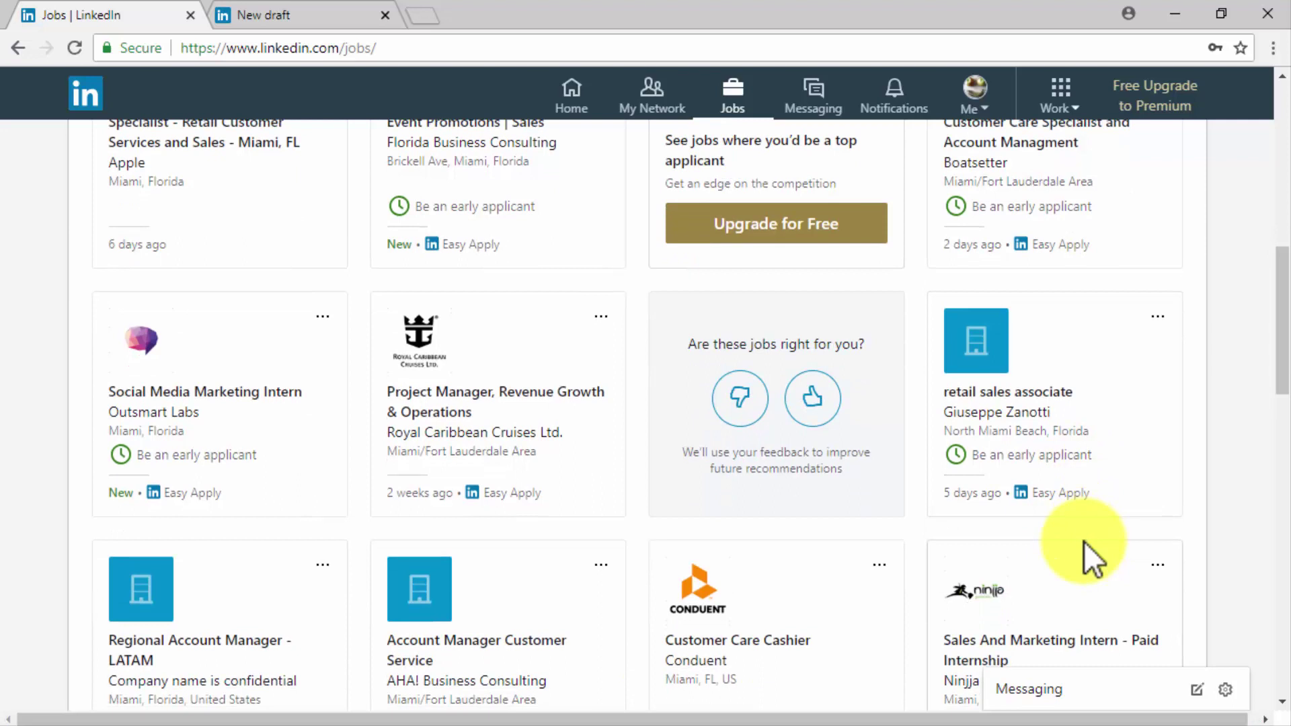
scroll(1084, 542, up, 10)
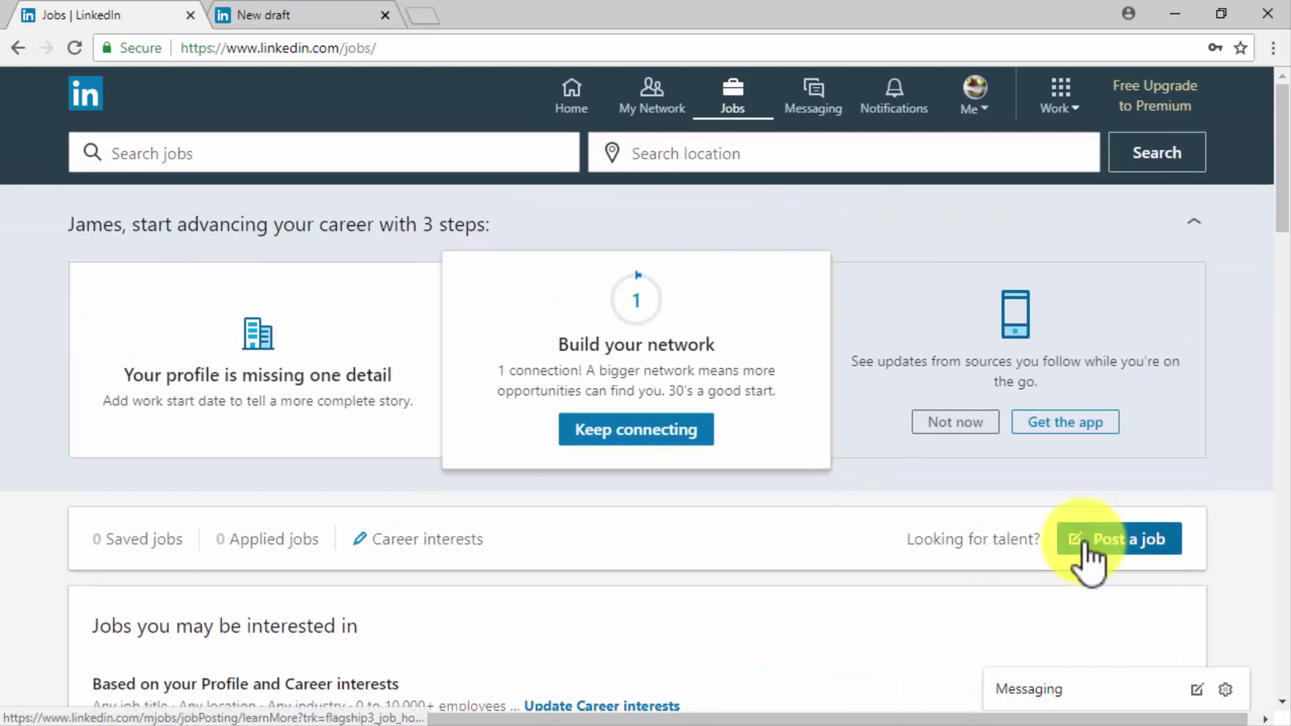
click(433, 154)
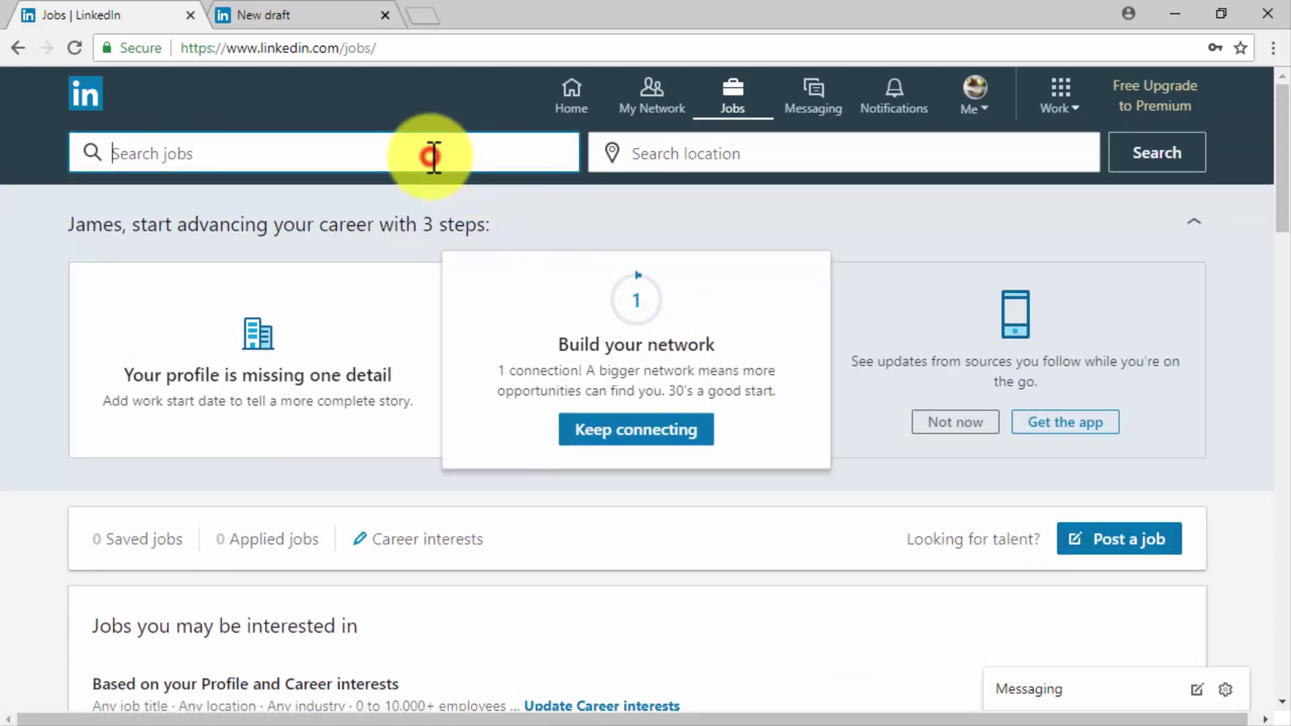
click(664, 160)
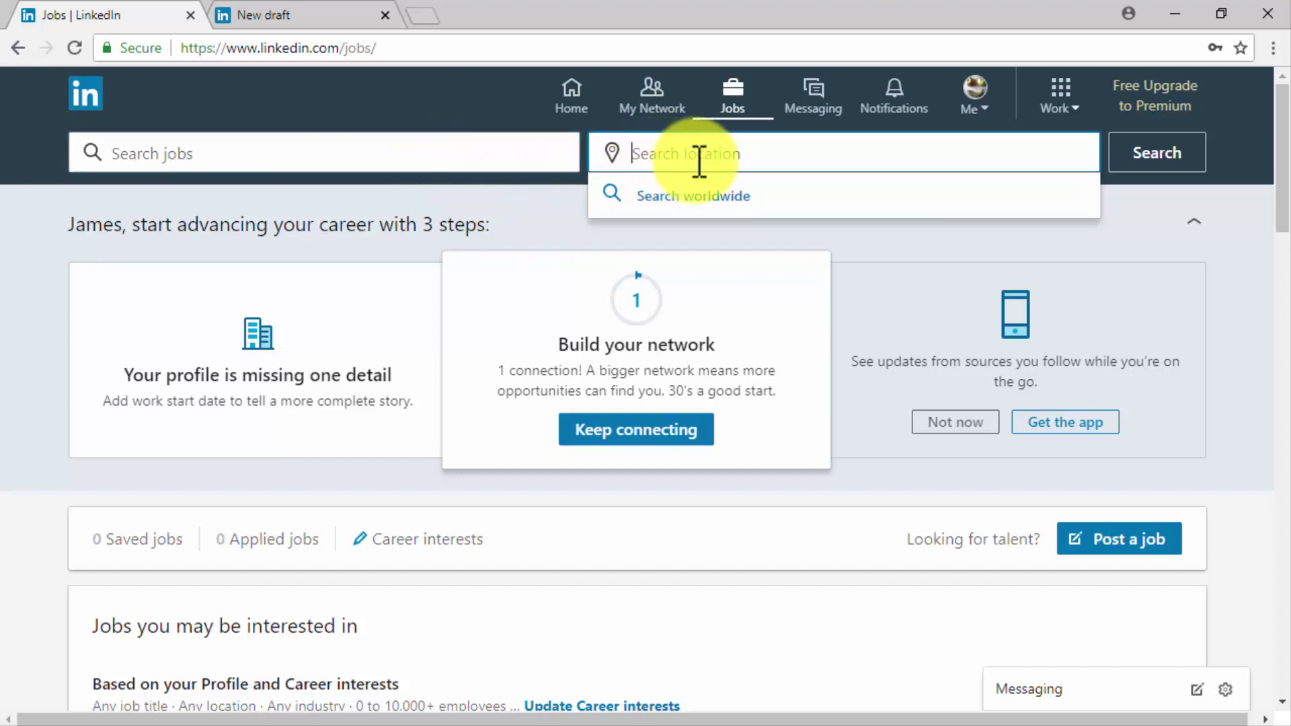
View the LinkedIn Premium offer in the Messaging inbox, try message search, then go to Notifications.
click(834, 94)
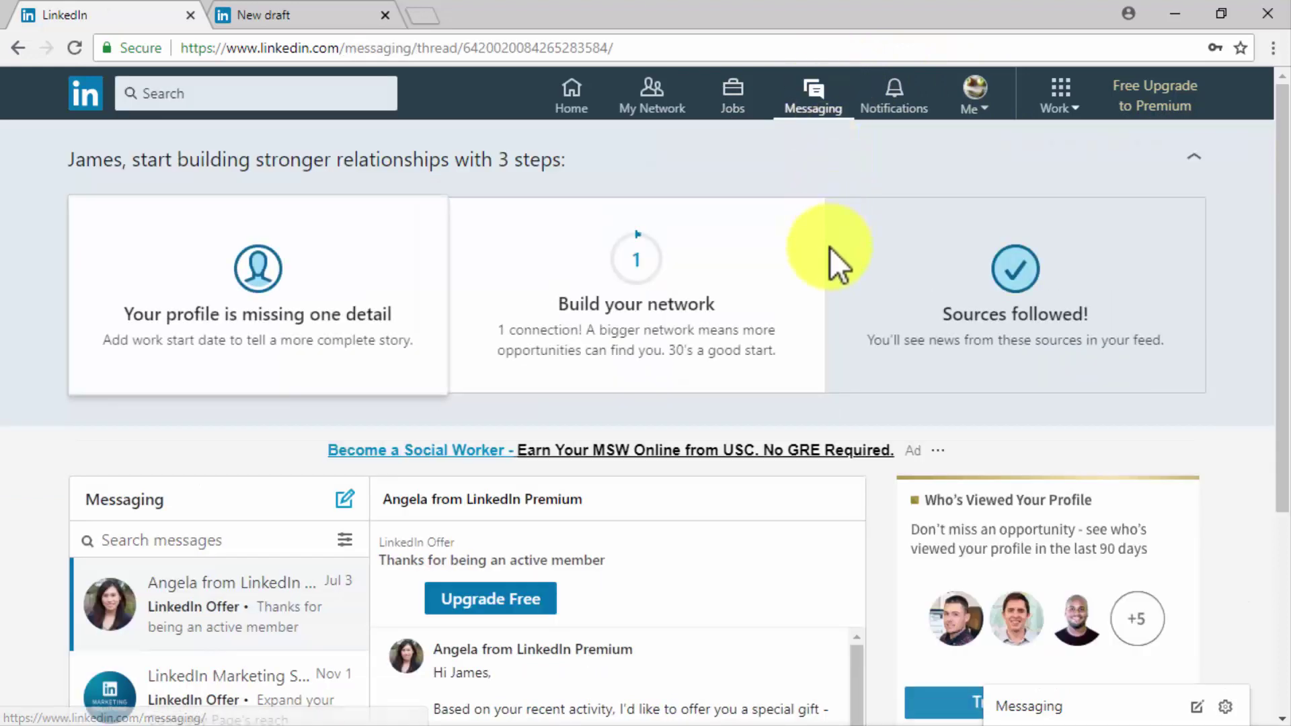
scroll(809, 415, down, 4)
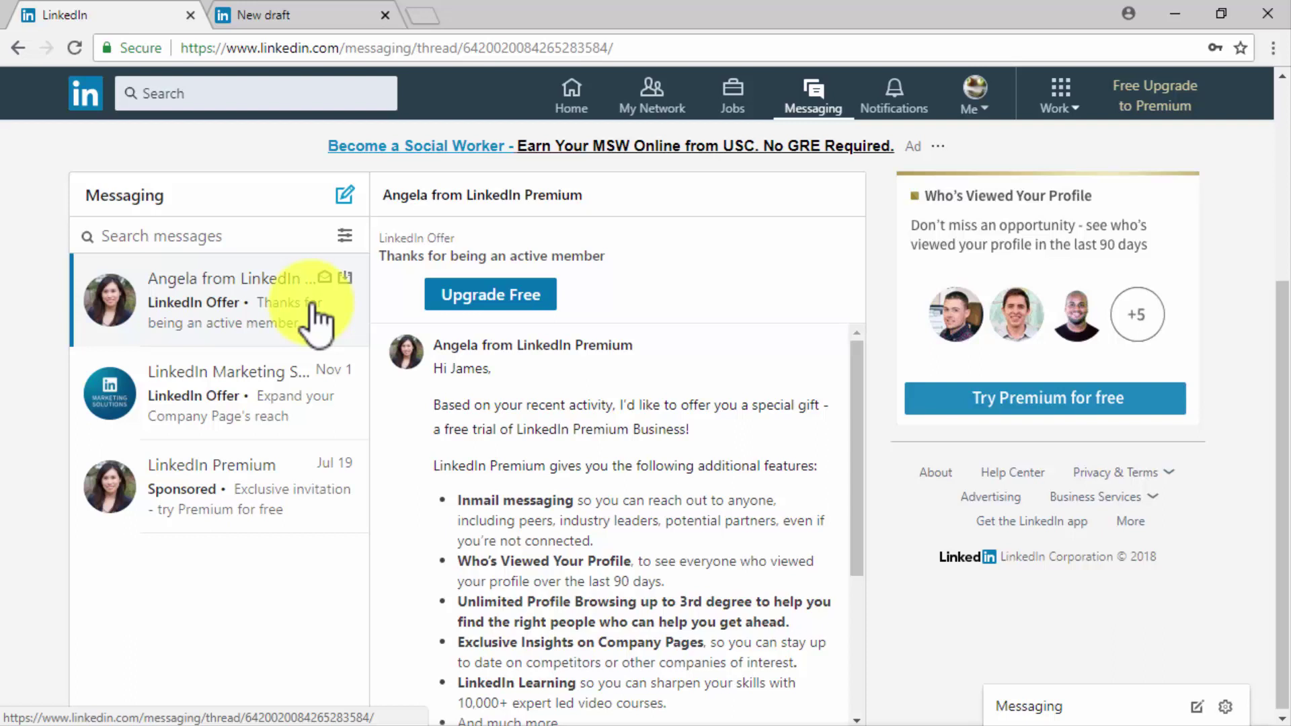
click(184, 237)
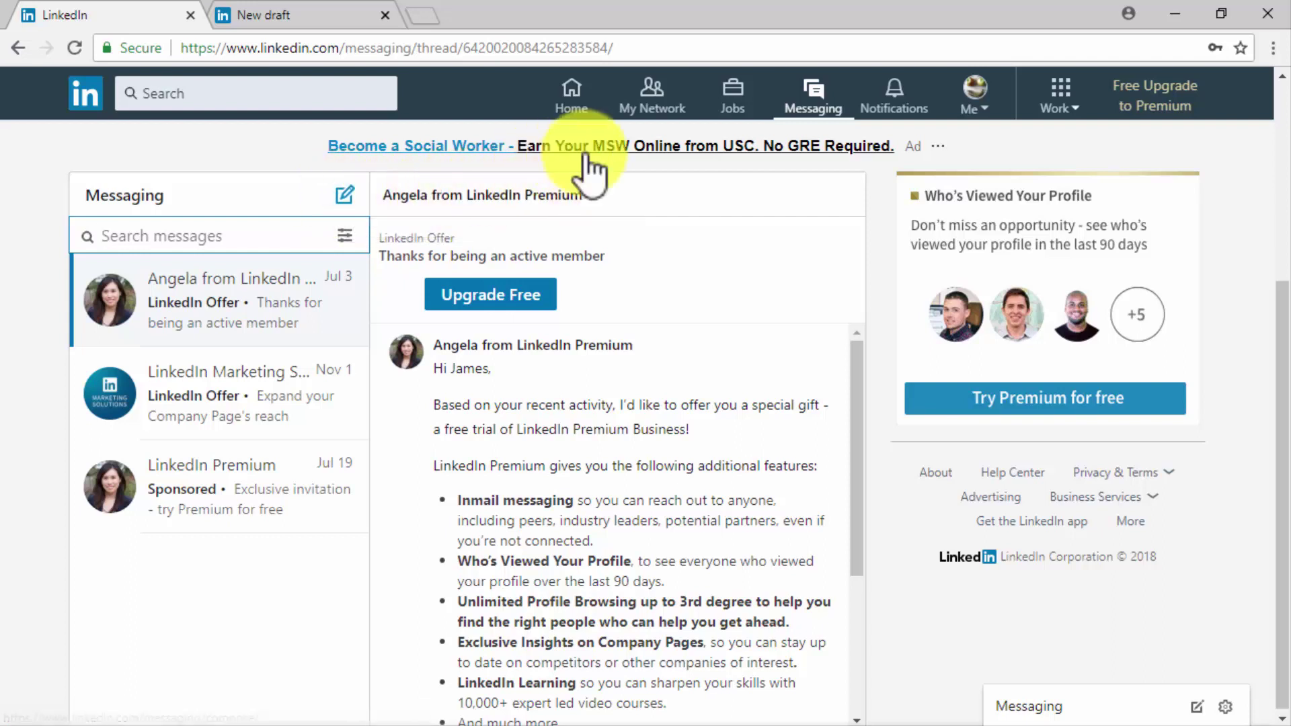
click(886, 101)
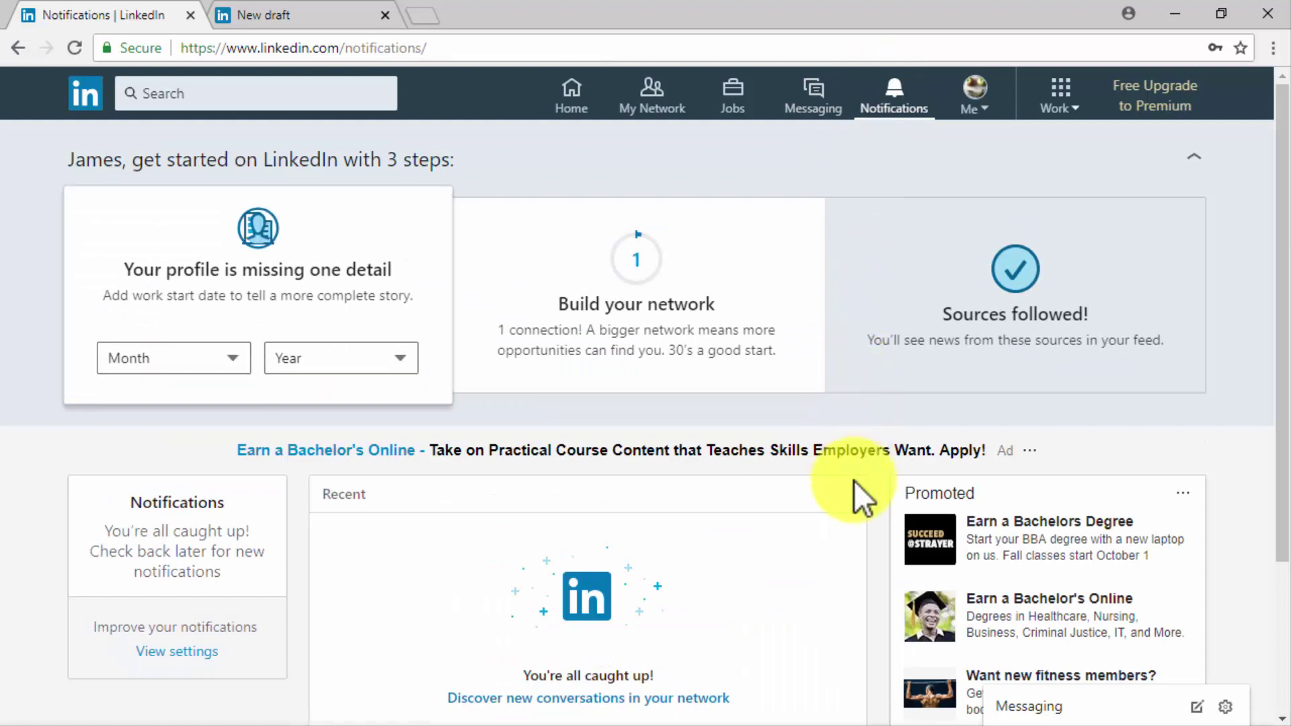
Scroll the caught-up Notifications page and open the Me account dropdown.
scroll(854, 482, down, 3)
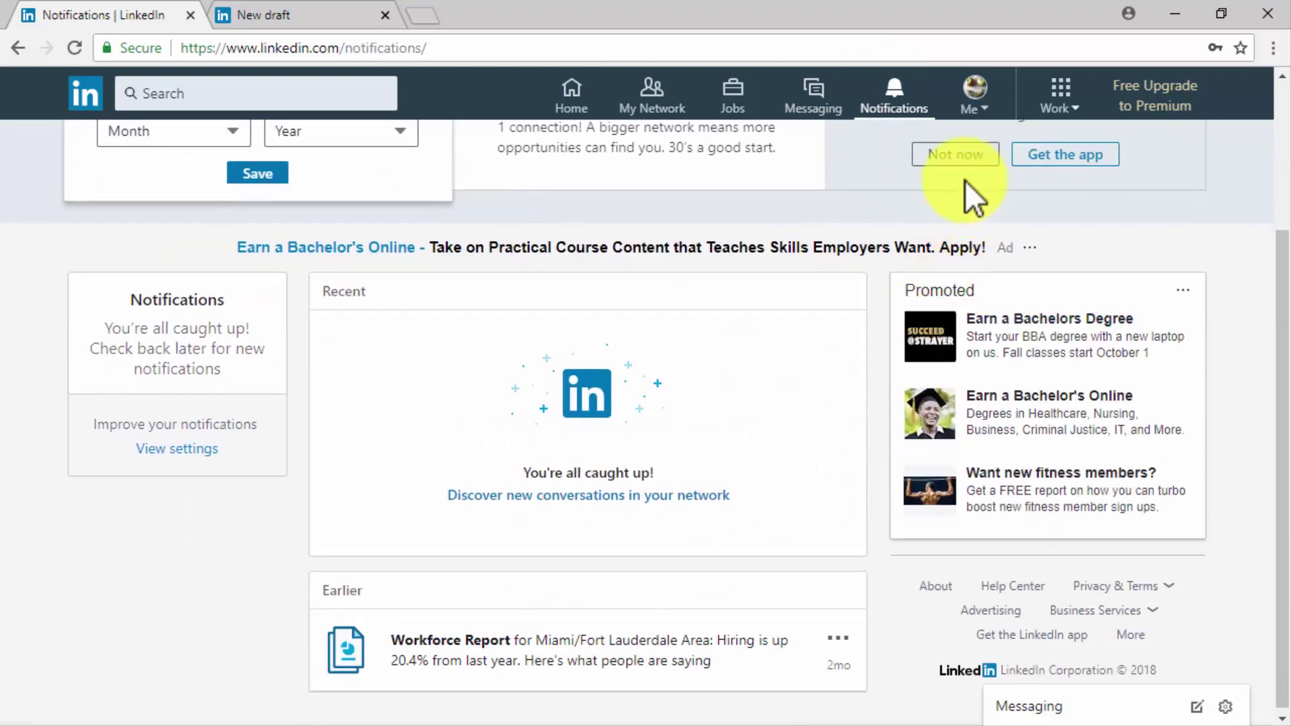
click(978, 109)
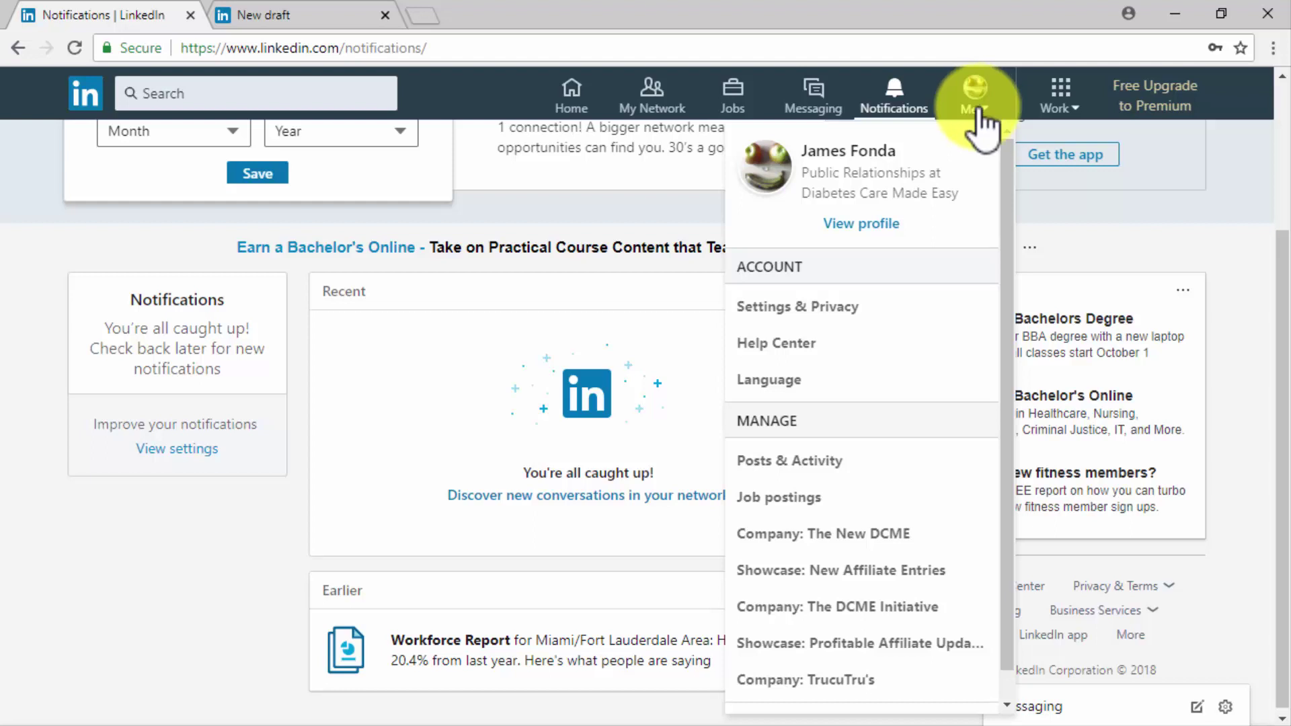
click(885, 219)
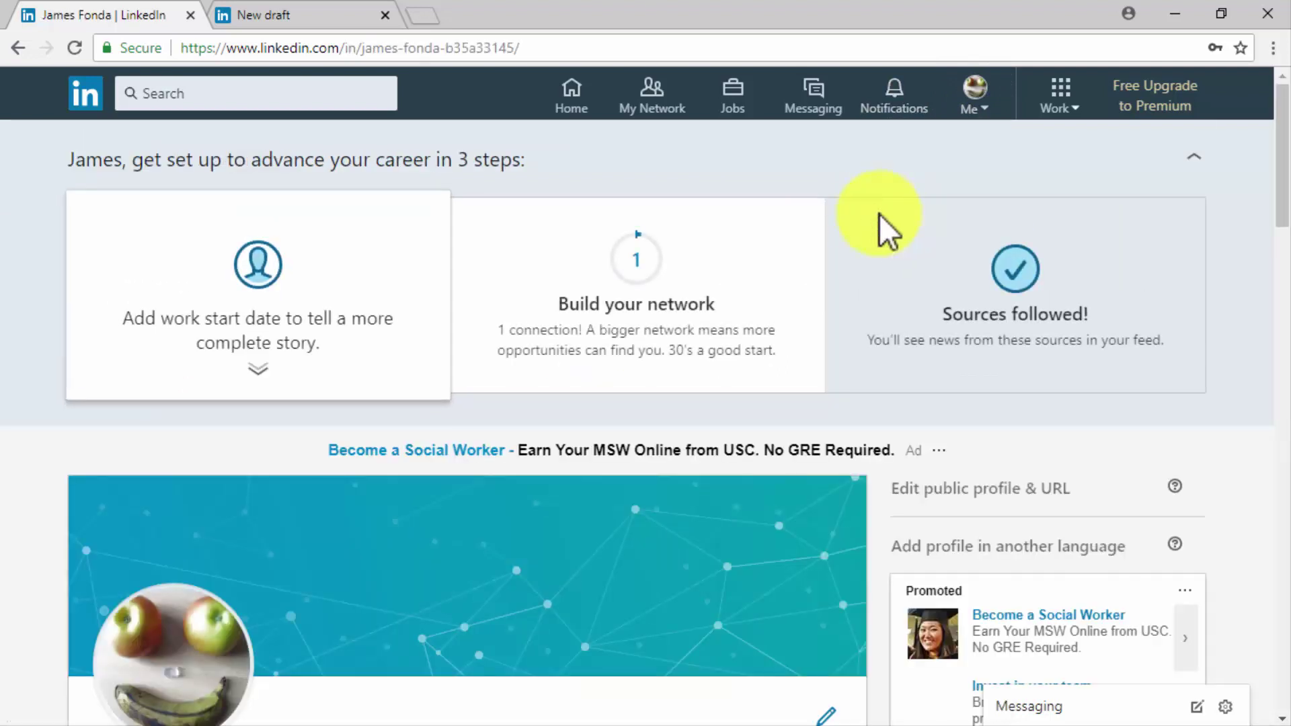
scroll(870, 214, down, 3)
scroll(870, 214, down, 3)
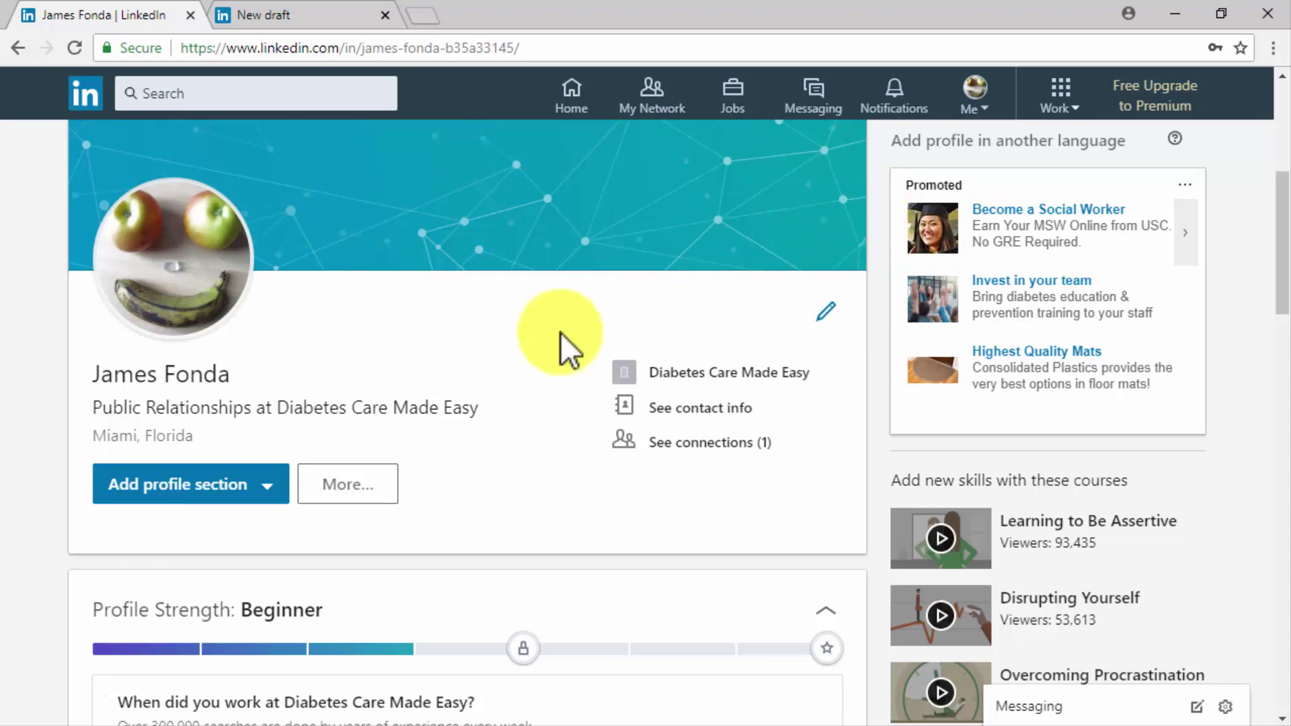
click(242, 489)
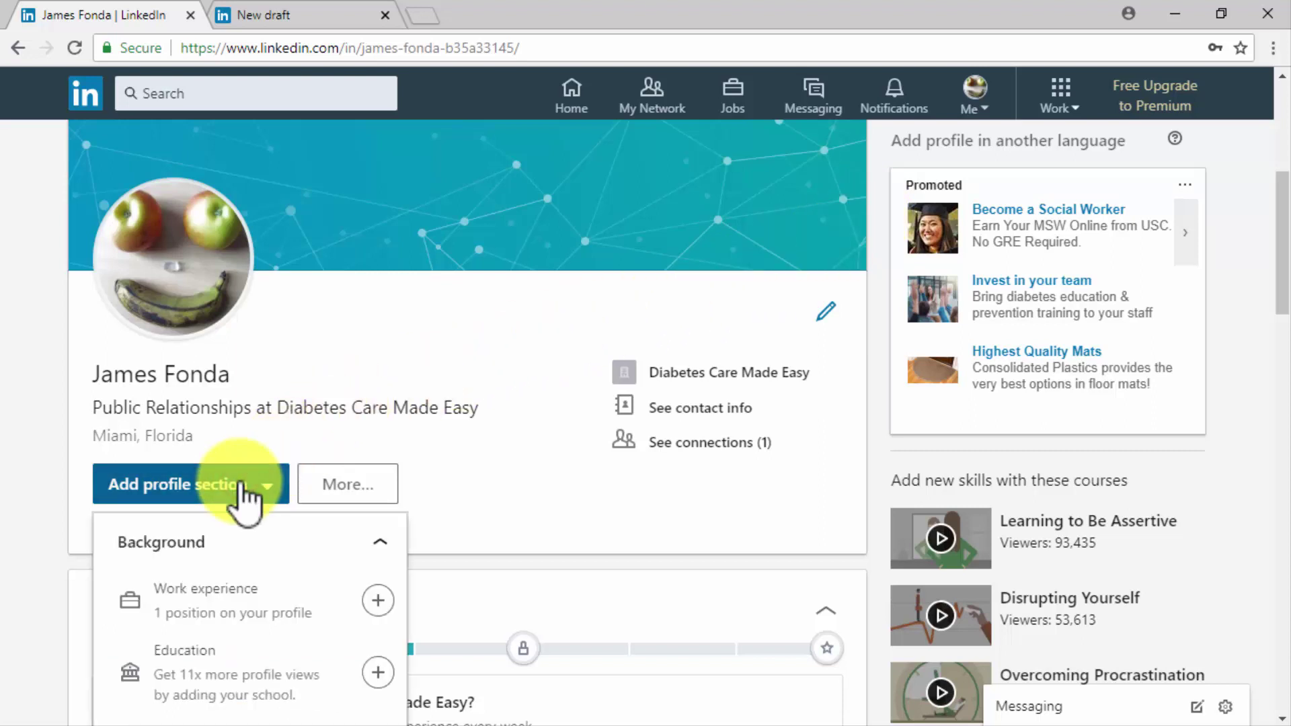
scroll(242, 491, down, 2)
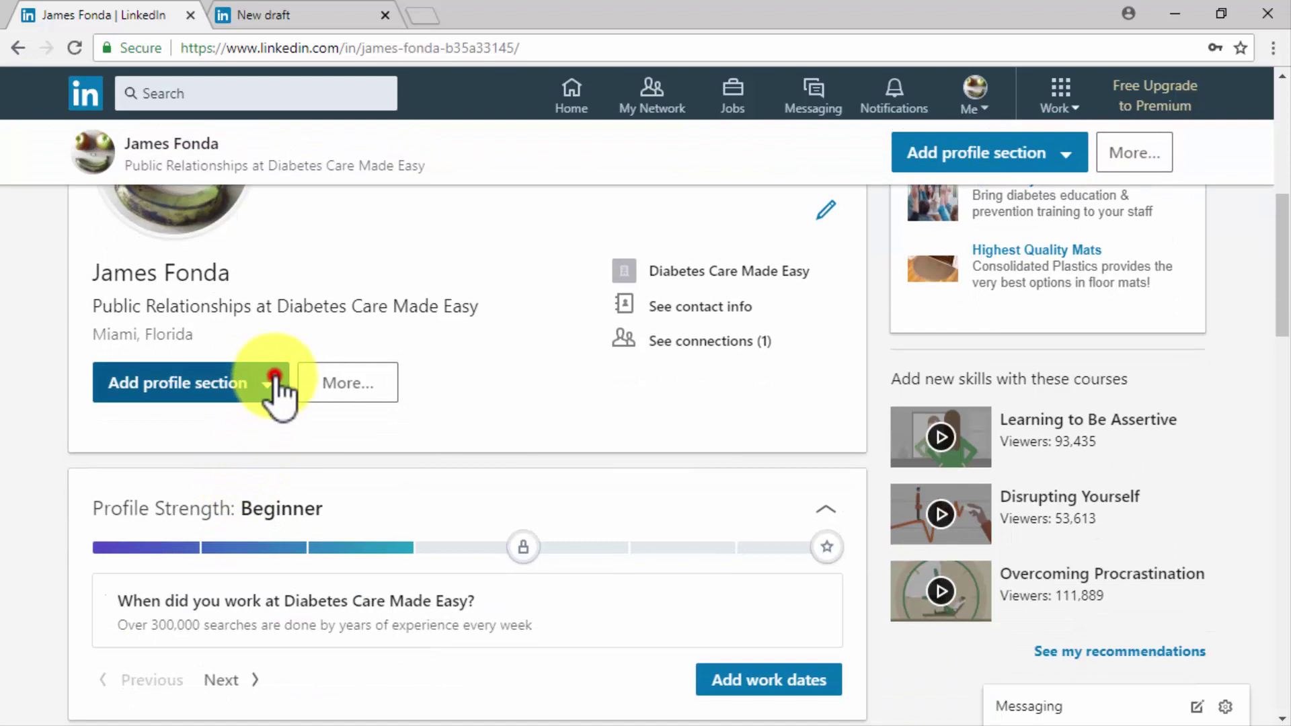
click(274, 389)
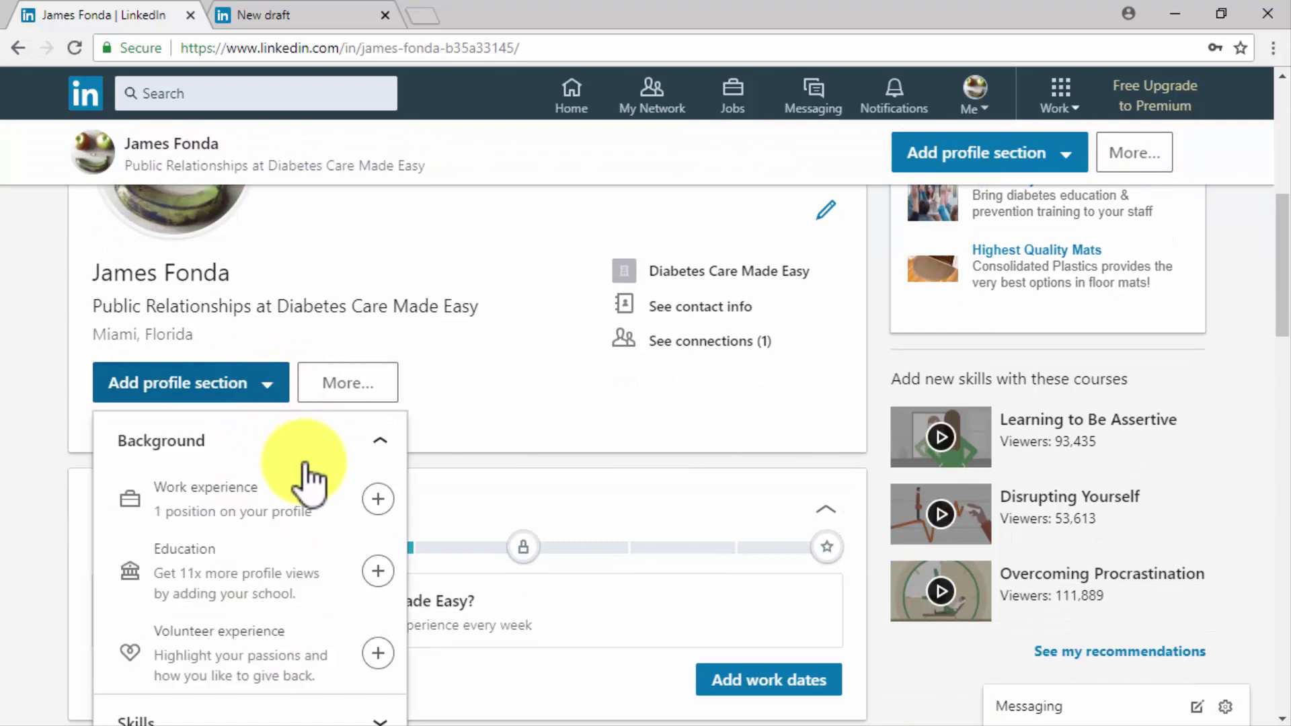
scroll(306, 464, down, 2)
scroll(306, 464, down, 2)
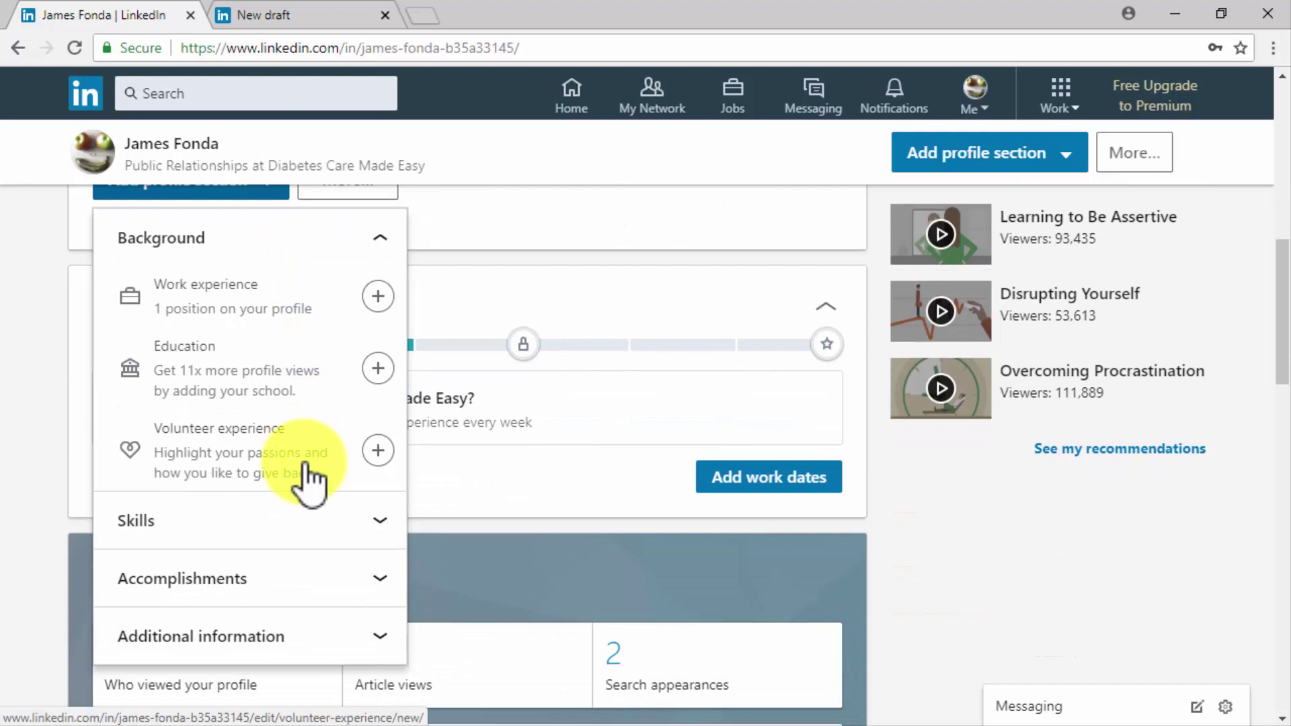
click(351, 521)
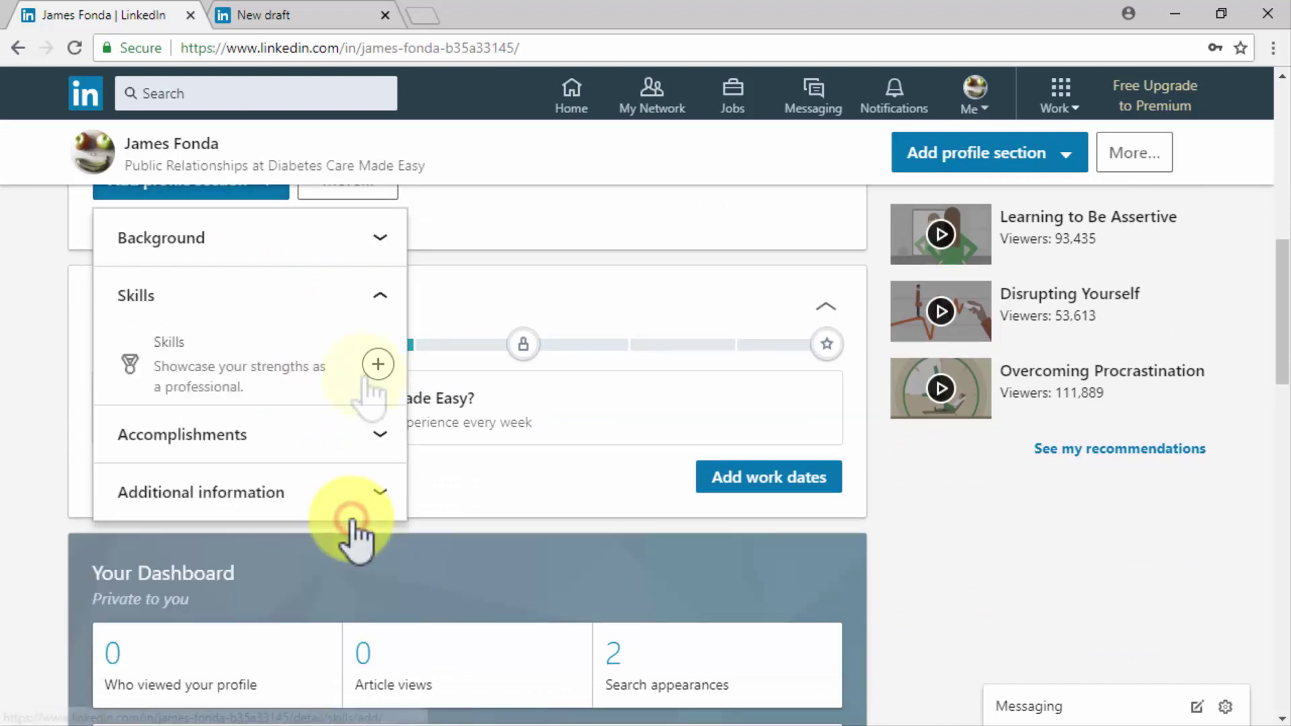
click(375, 434)
click(377, 422)
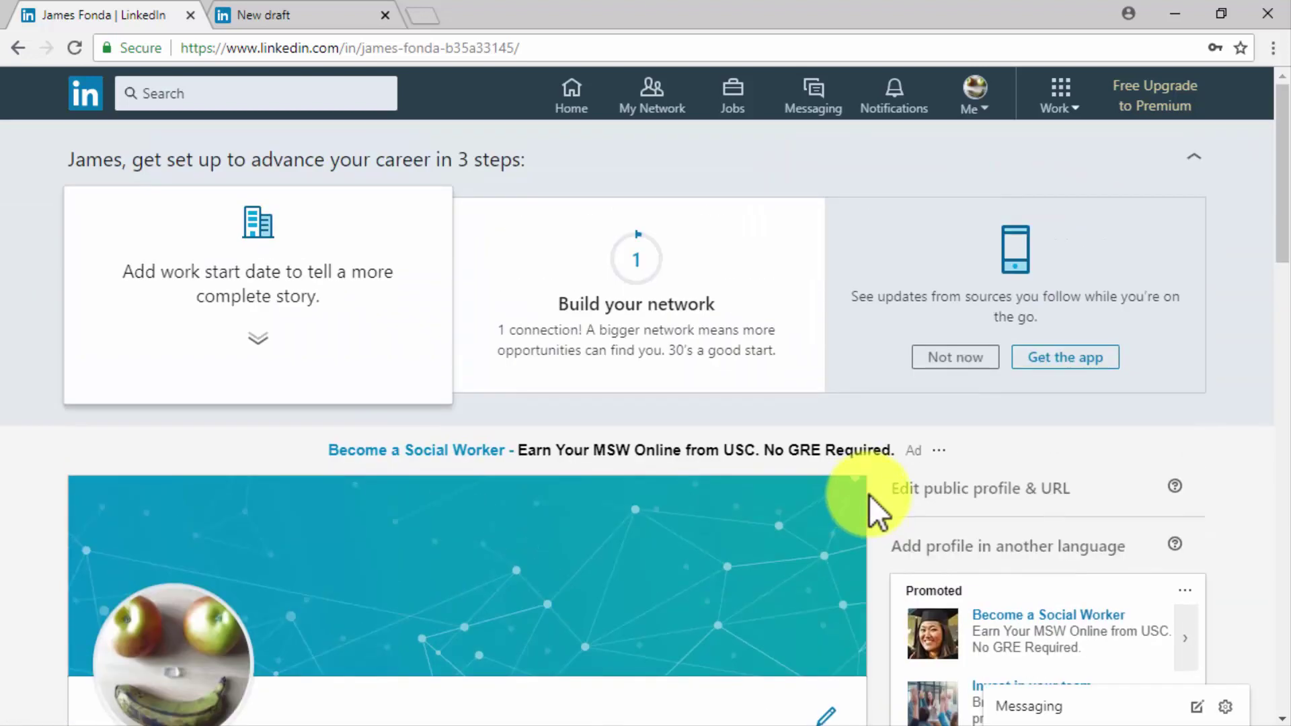
Open public profile & URL settings in a new tab, then open and close the other-language and intro forms.
click(1029, 499)
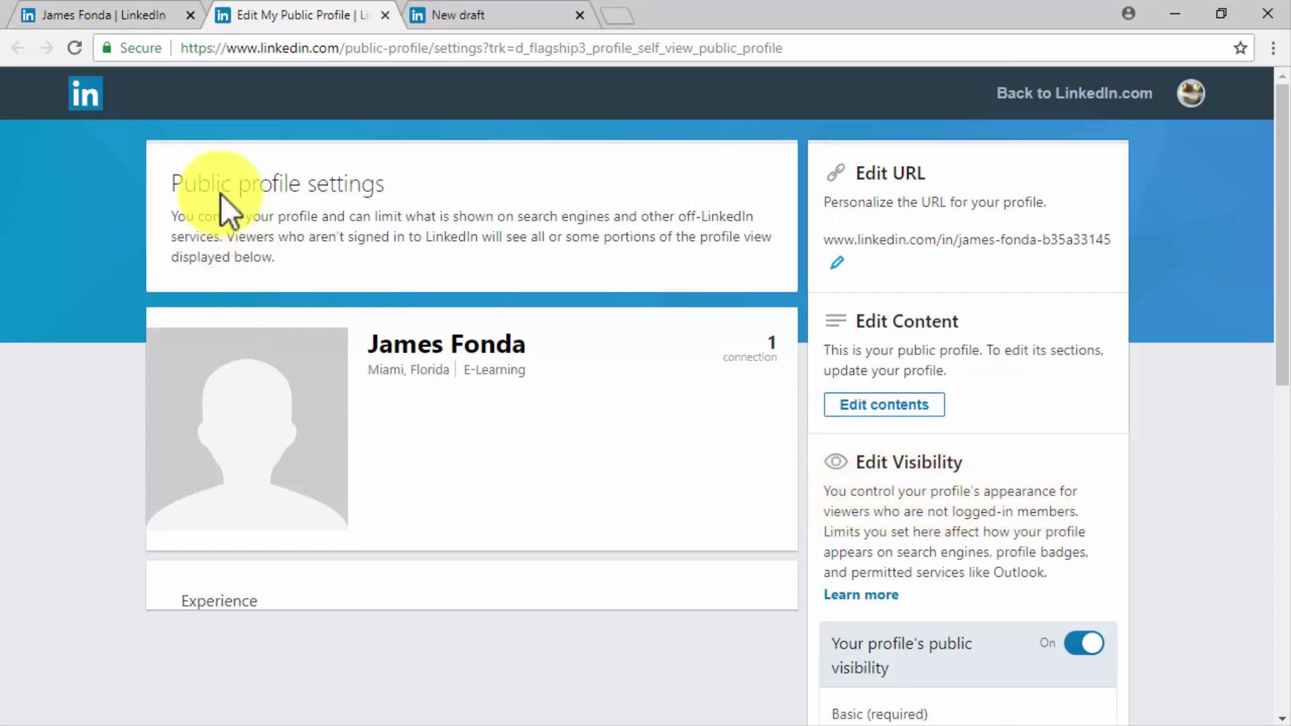
click(135, 20)
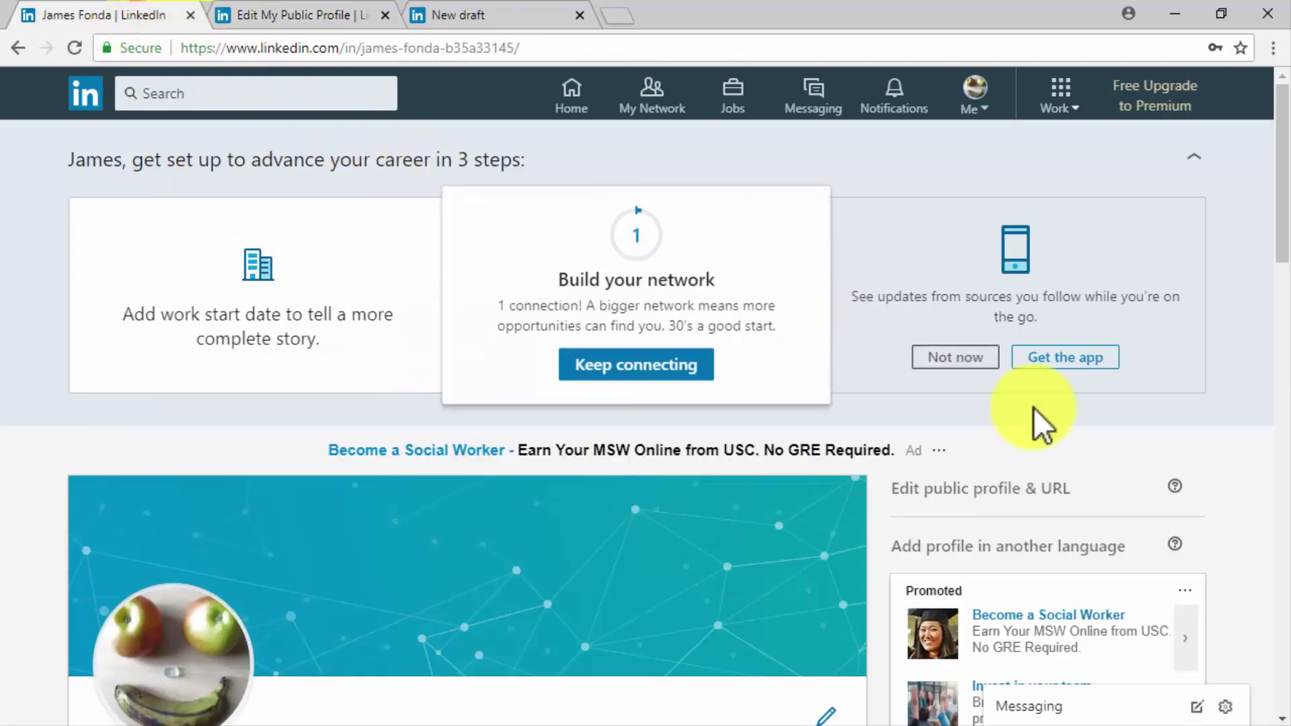
click(1029, 548)
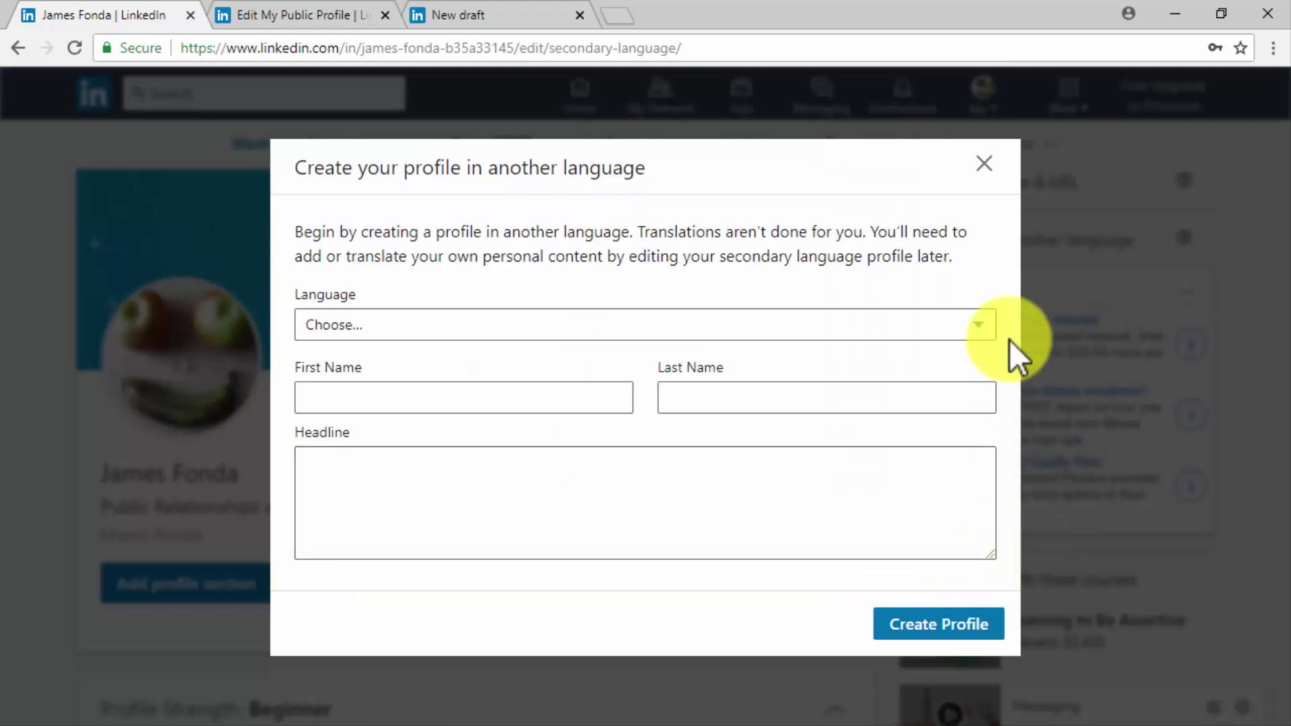
click(974, 168)
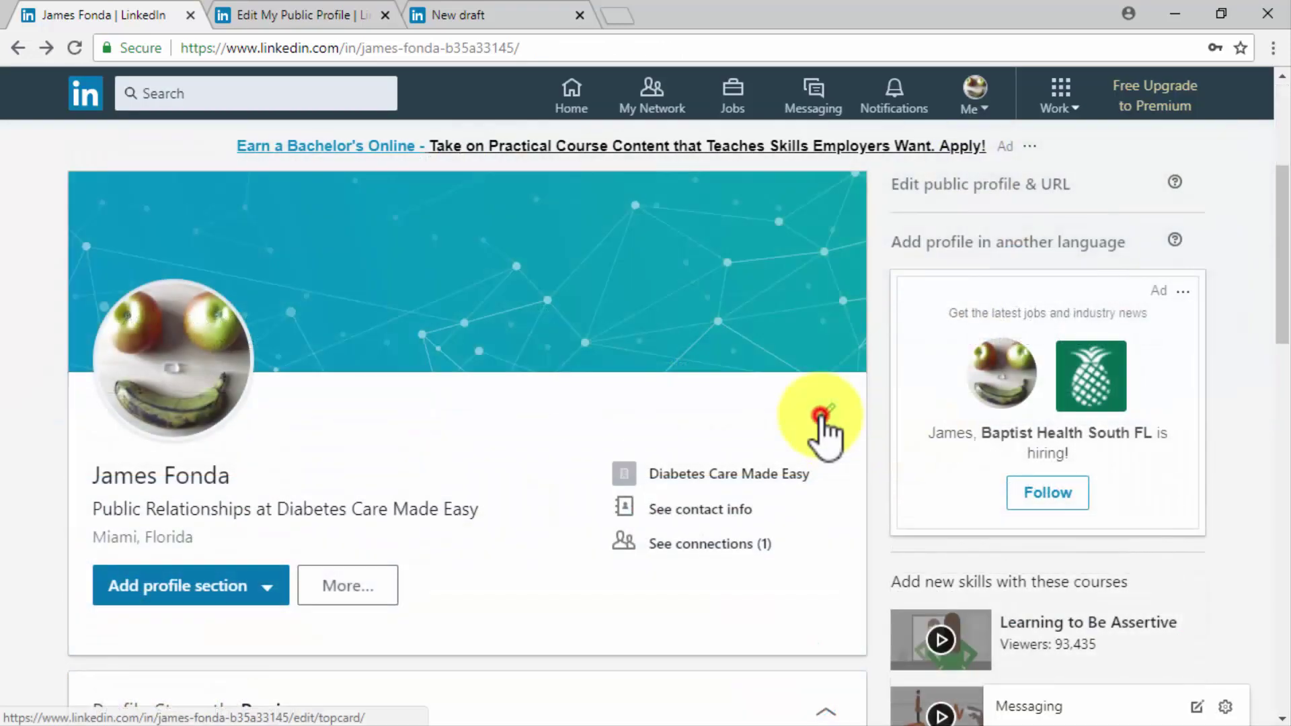
click(820, 416)
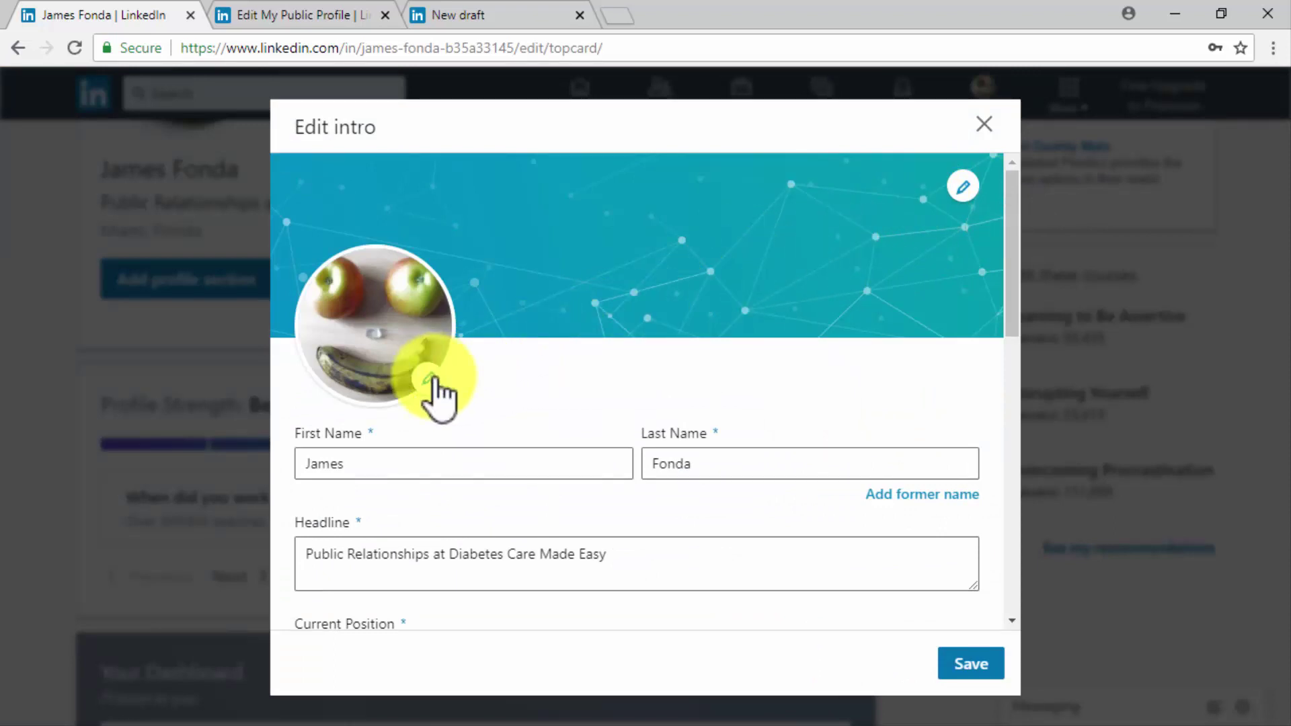
scroll(696, 502, down, 3)
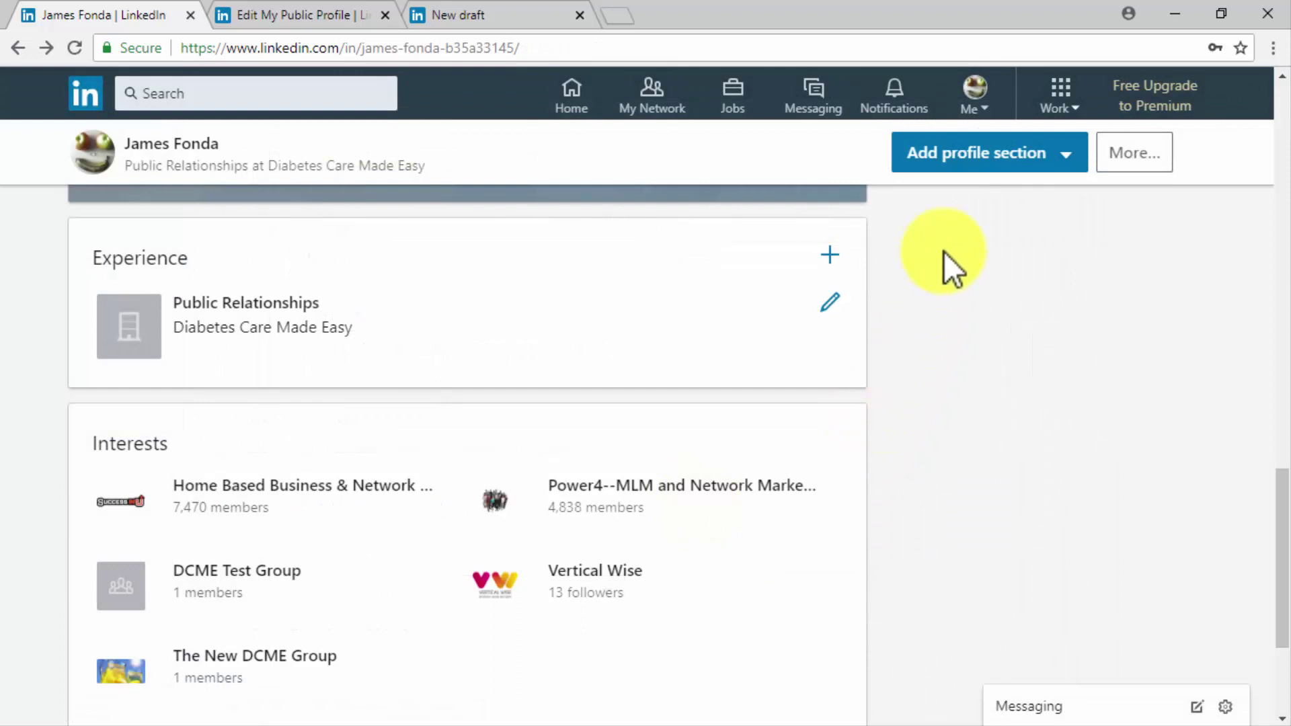
Open Settings & Privacy from the Me menu, scroll the Account sections, then view Privacy and Communications.
click(975, 101)
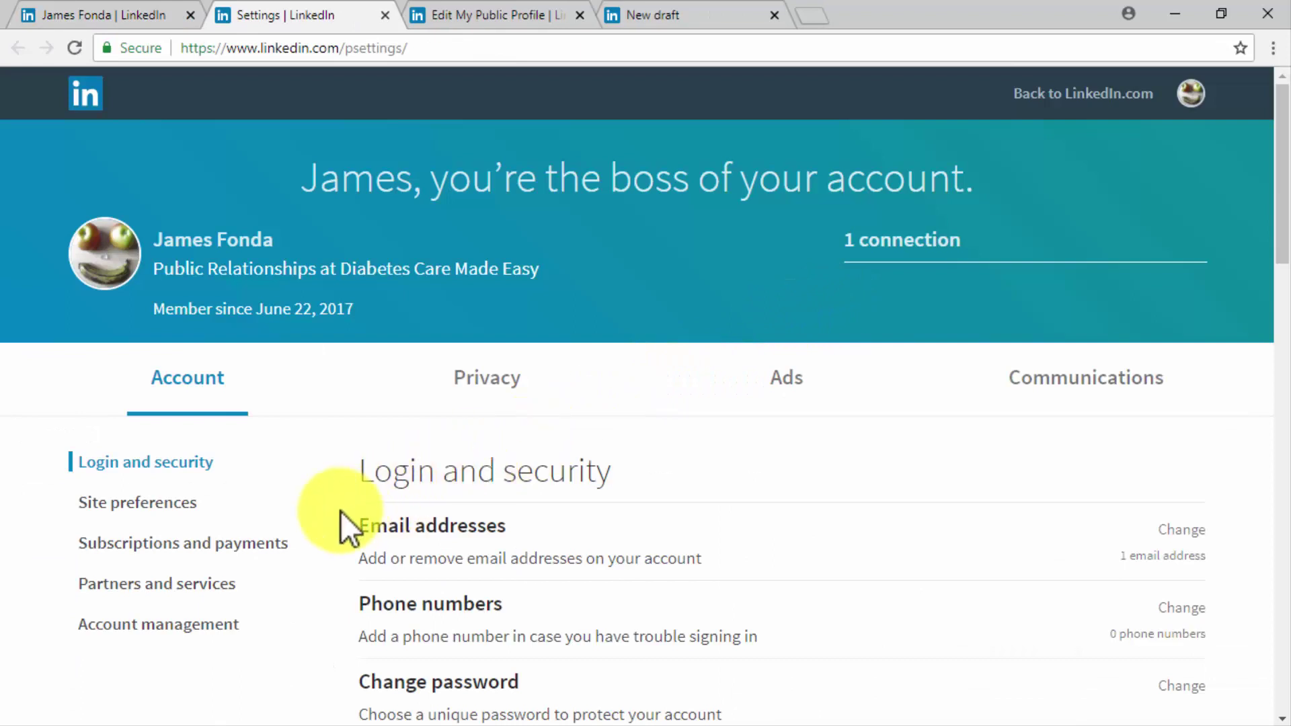
scroll(340, 511, down, 3)
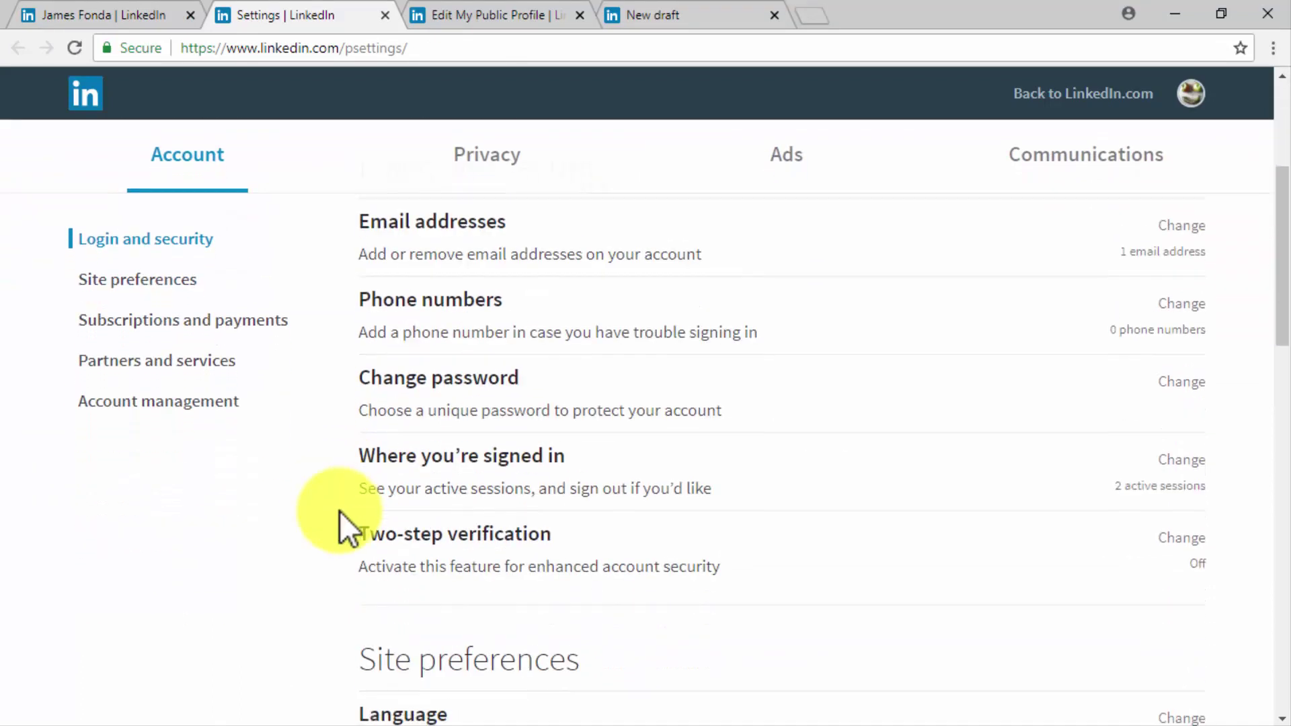
scroll(340, 512, down, 5)
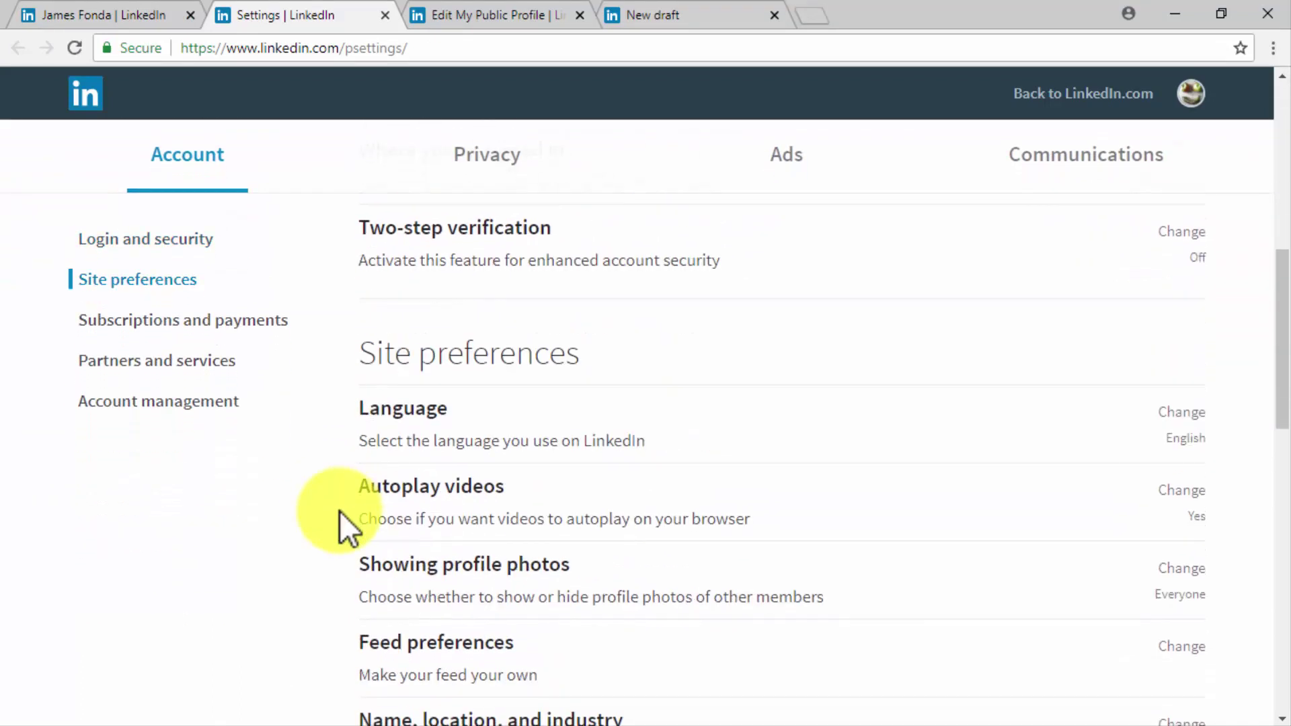
scroll(341, 512, down, 7)
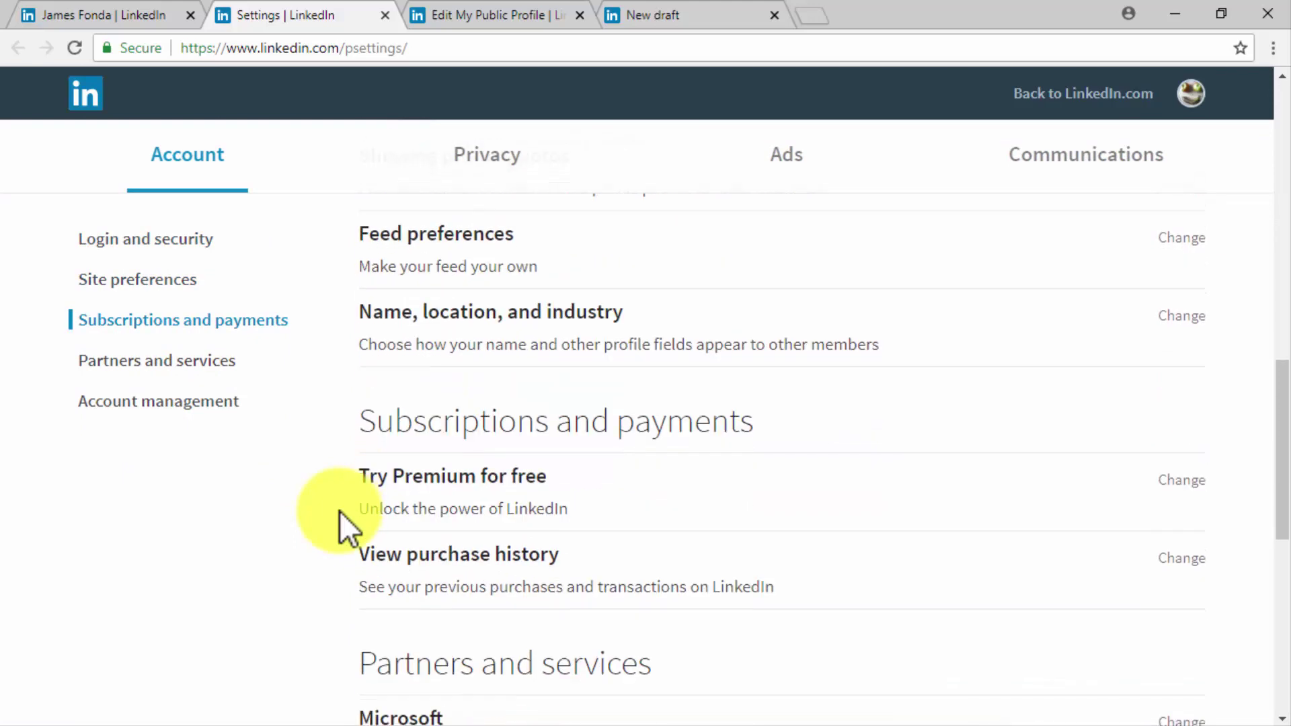
scroll(341, 511, down, 4)
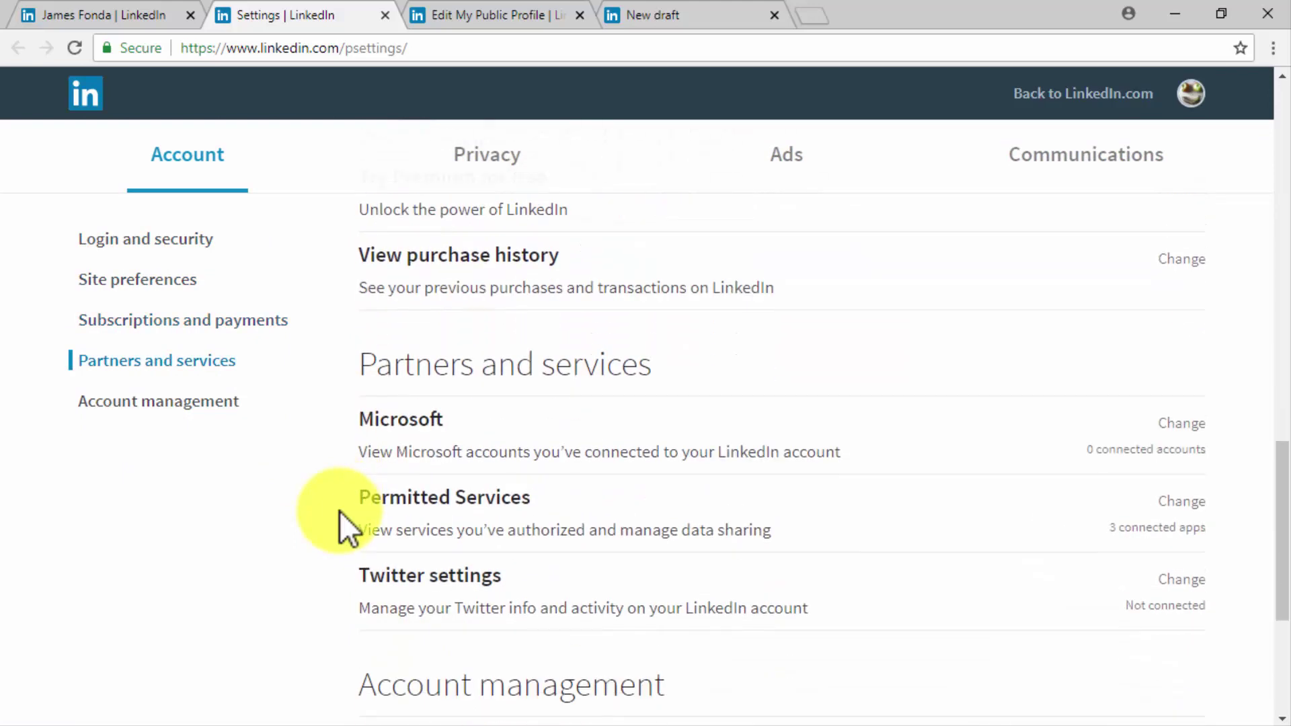
scroll(340, 511, down, 4)
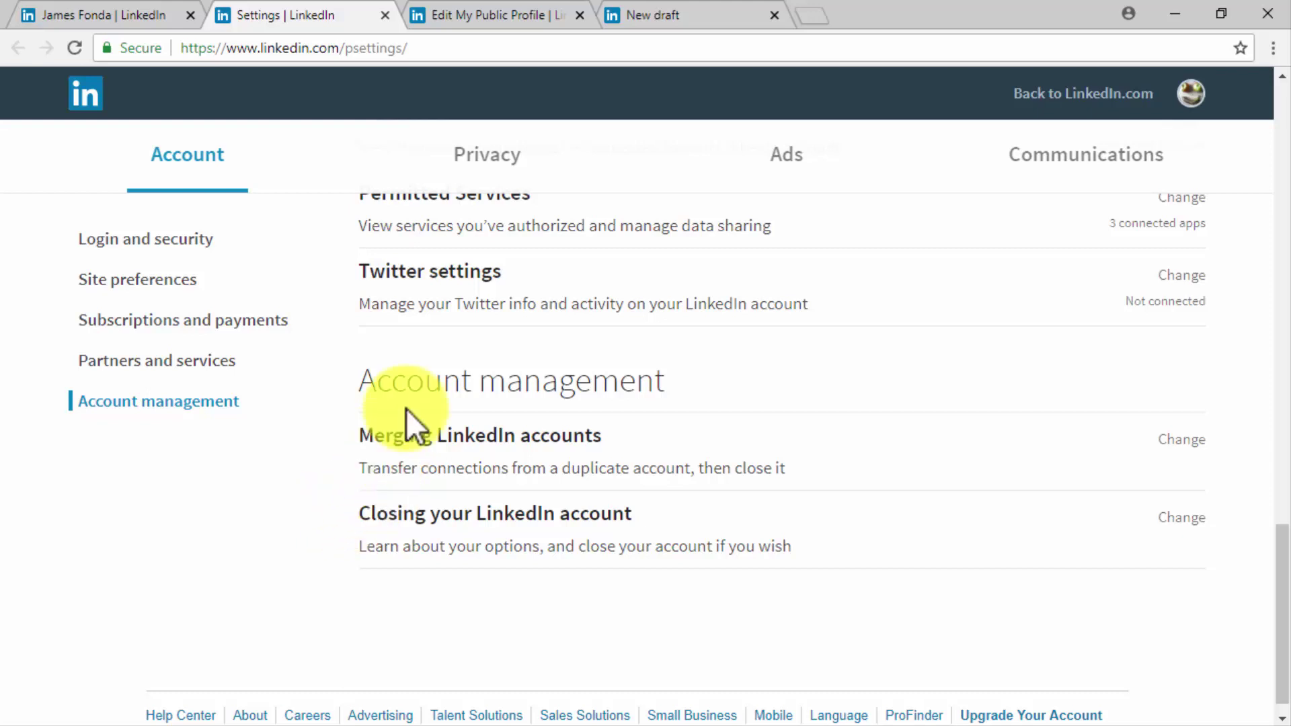
click(491, 158)
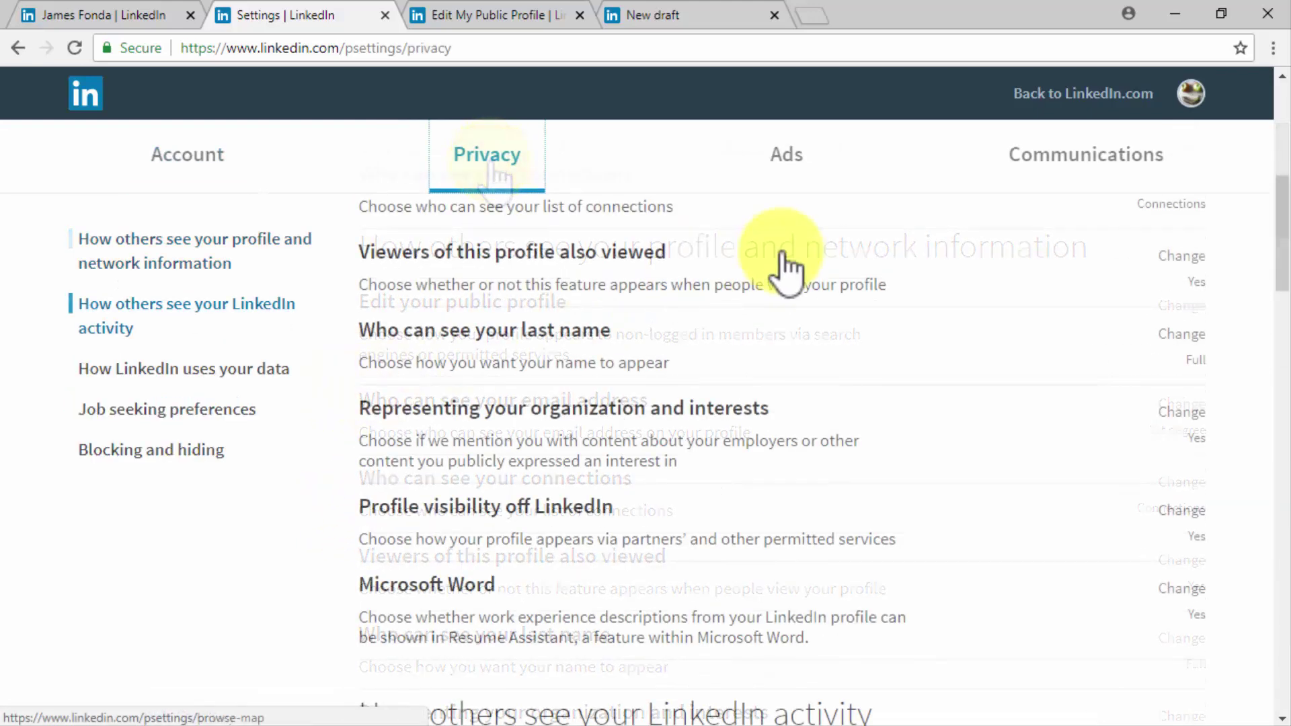
click(1039, 162)
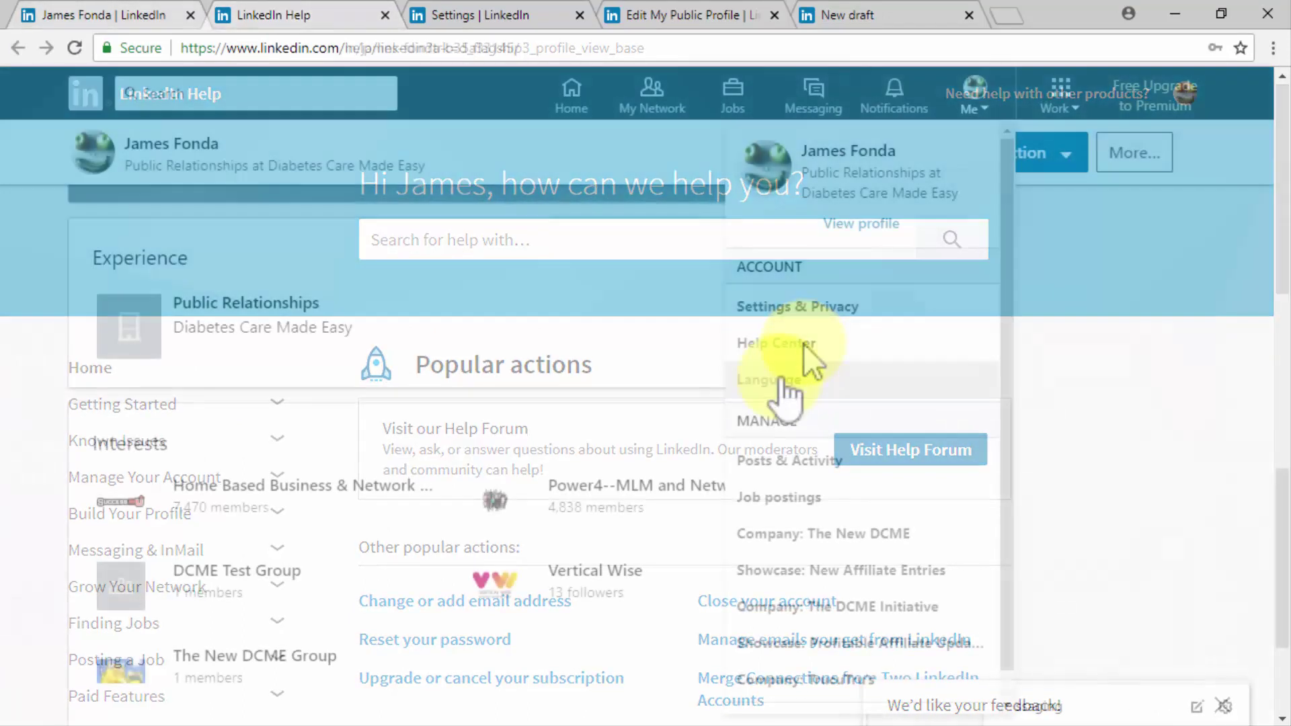
Open the Language settings page, showing English (English), from the Me menu.
click(787, 370)
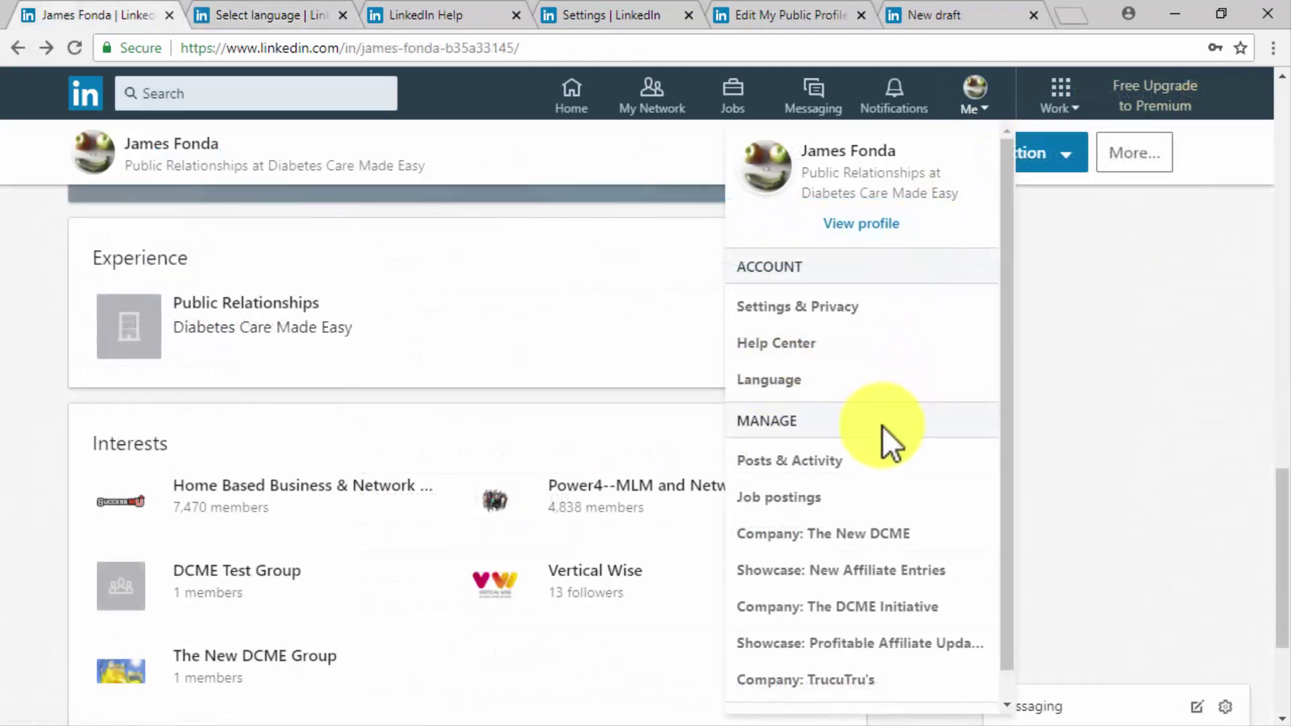
Browse the shared Gleam posts on Posts & Activity, then reopen the Me menu for Job postings.
scroll(882, 426, down, 1)
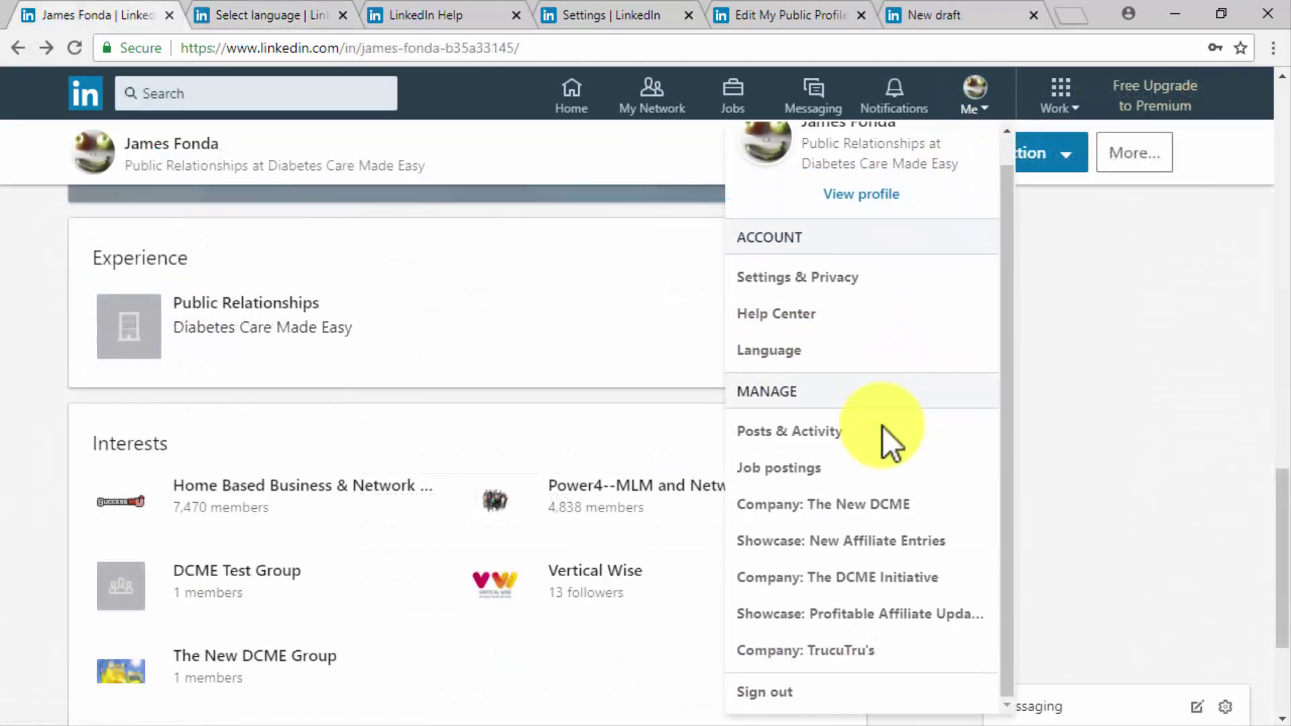
click(834, 435)
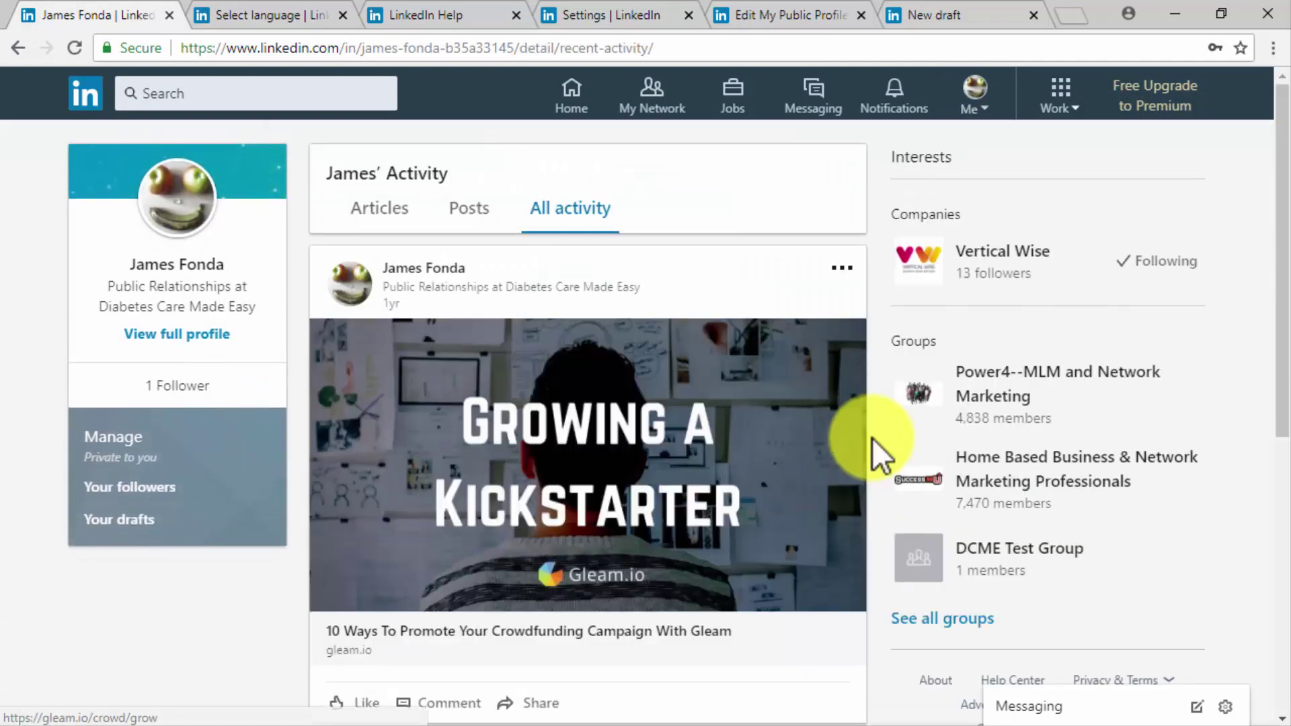
scroll(873, 438, down, 3)
scroll(873, 438, down, 4)
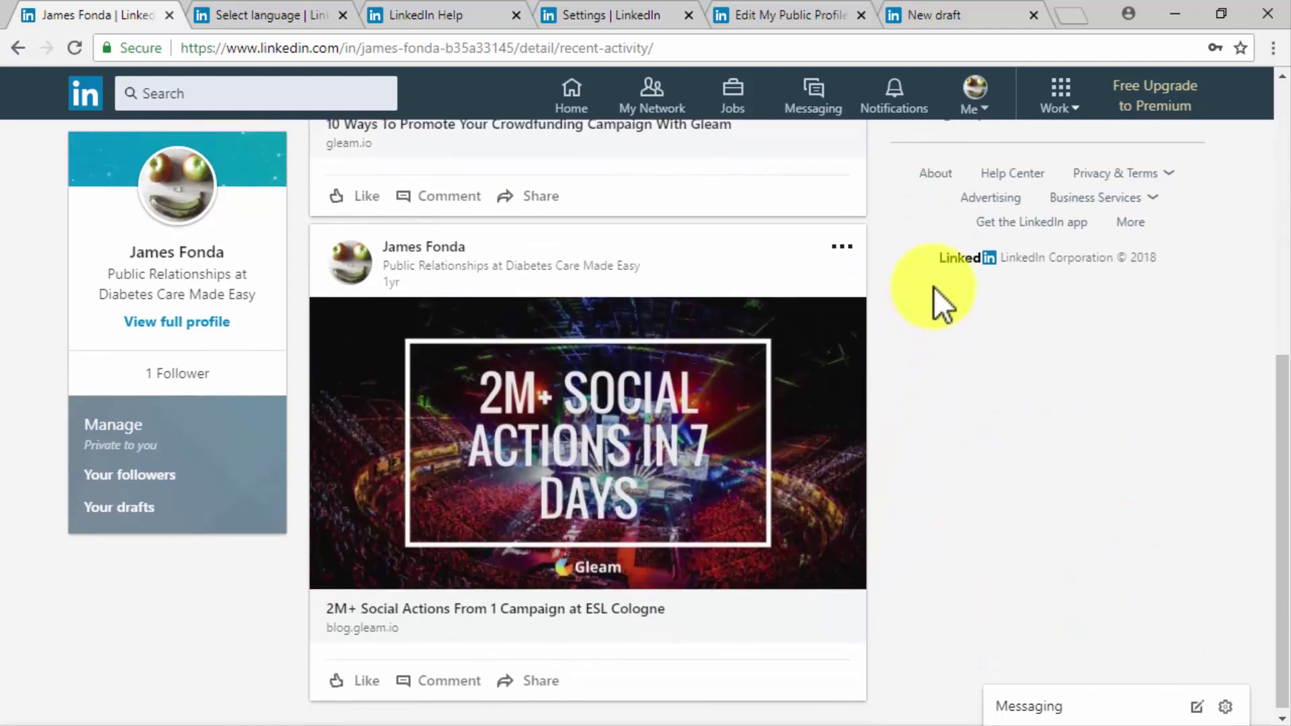
click(975, 111)
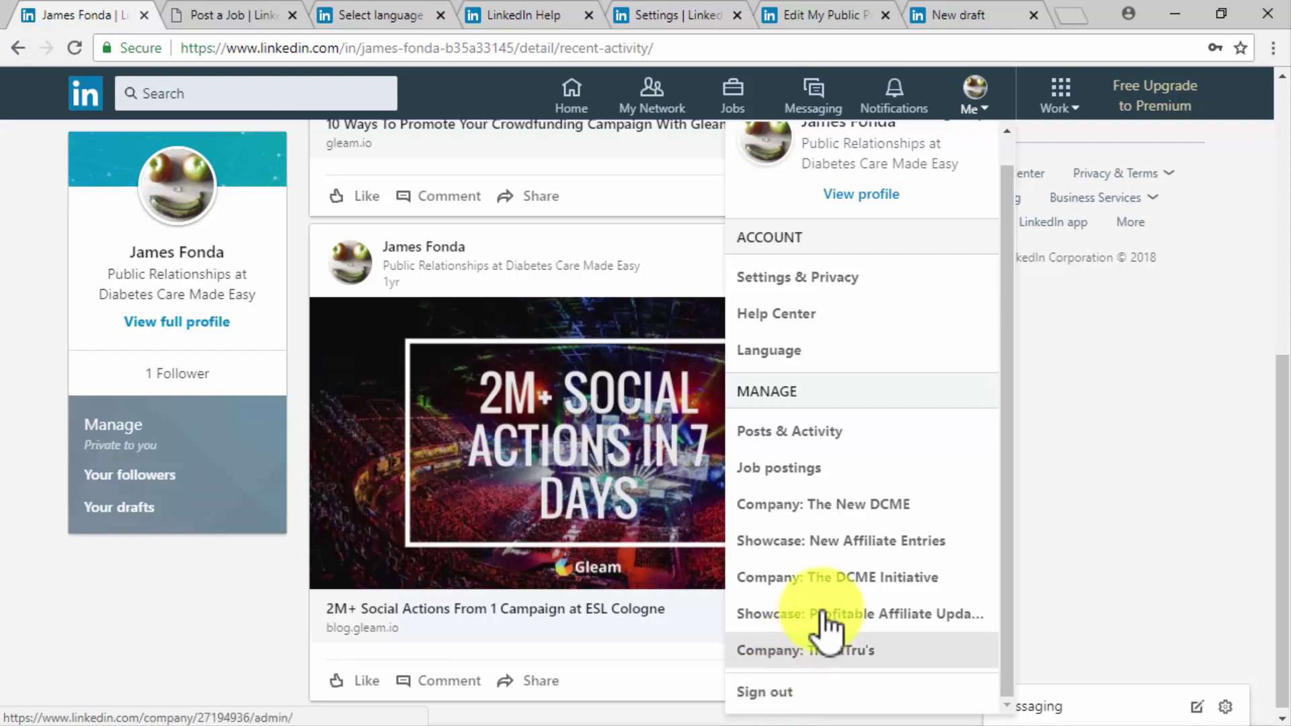
Show the Work panel's products and business services, scrolled down to Create a Company Page.
click(1066, 106)
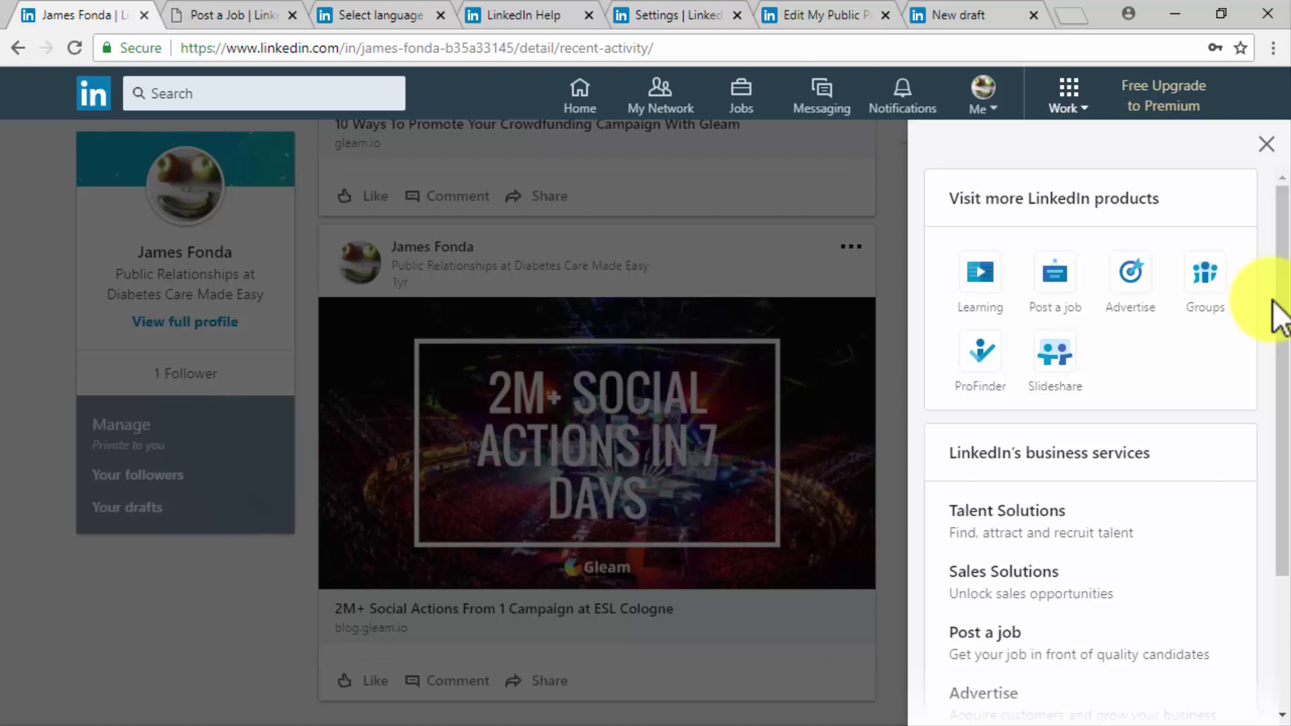
scroll(1275, 302, down, 3)
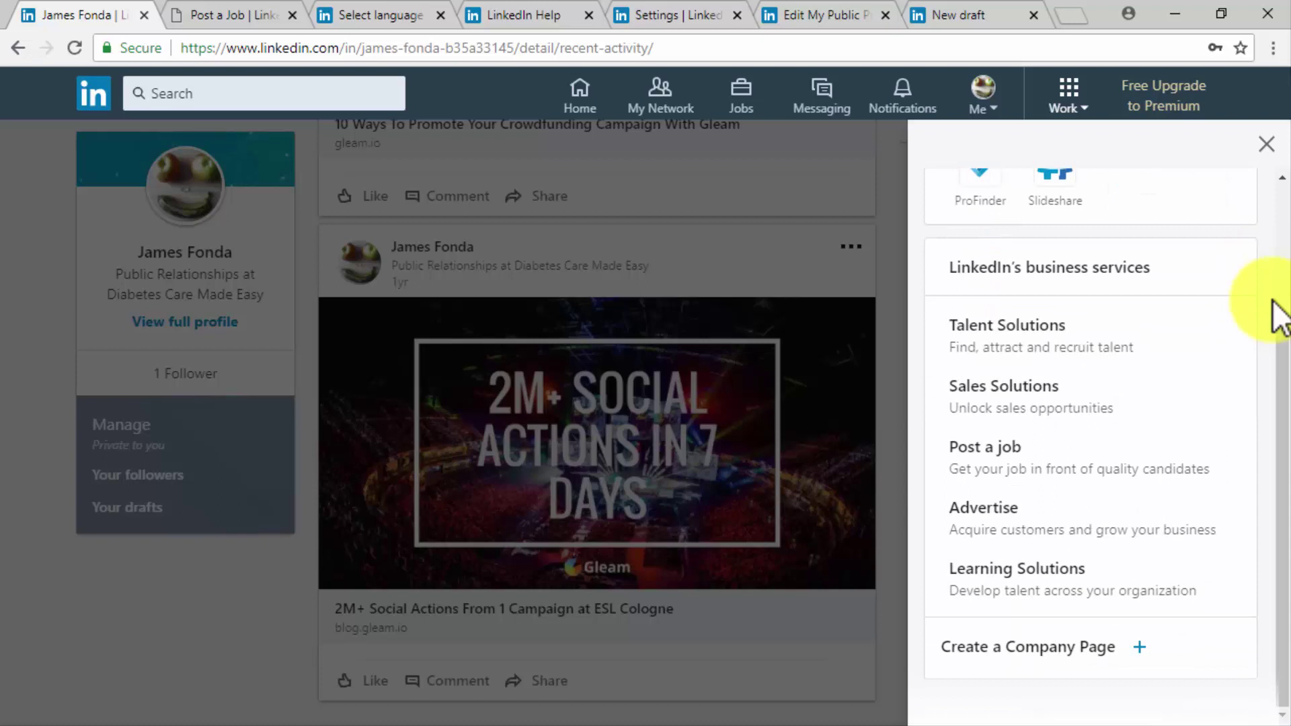